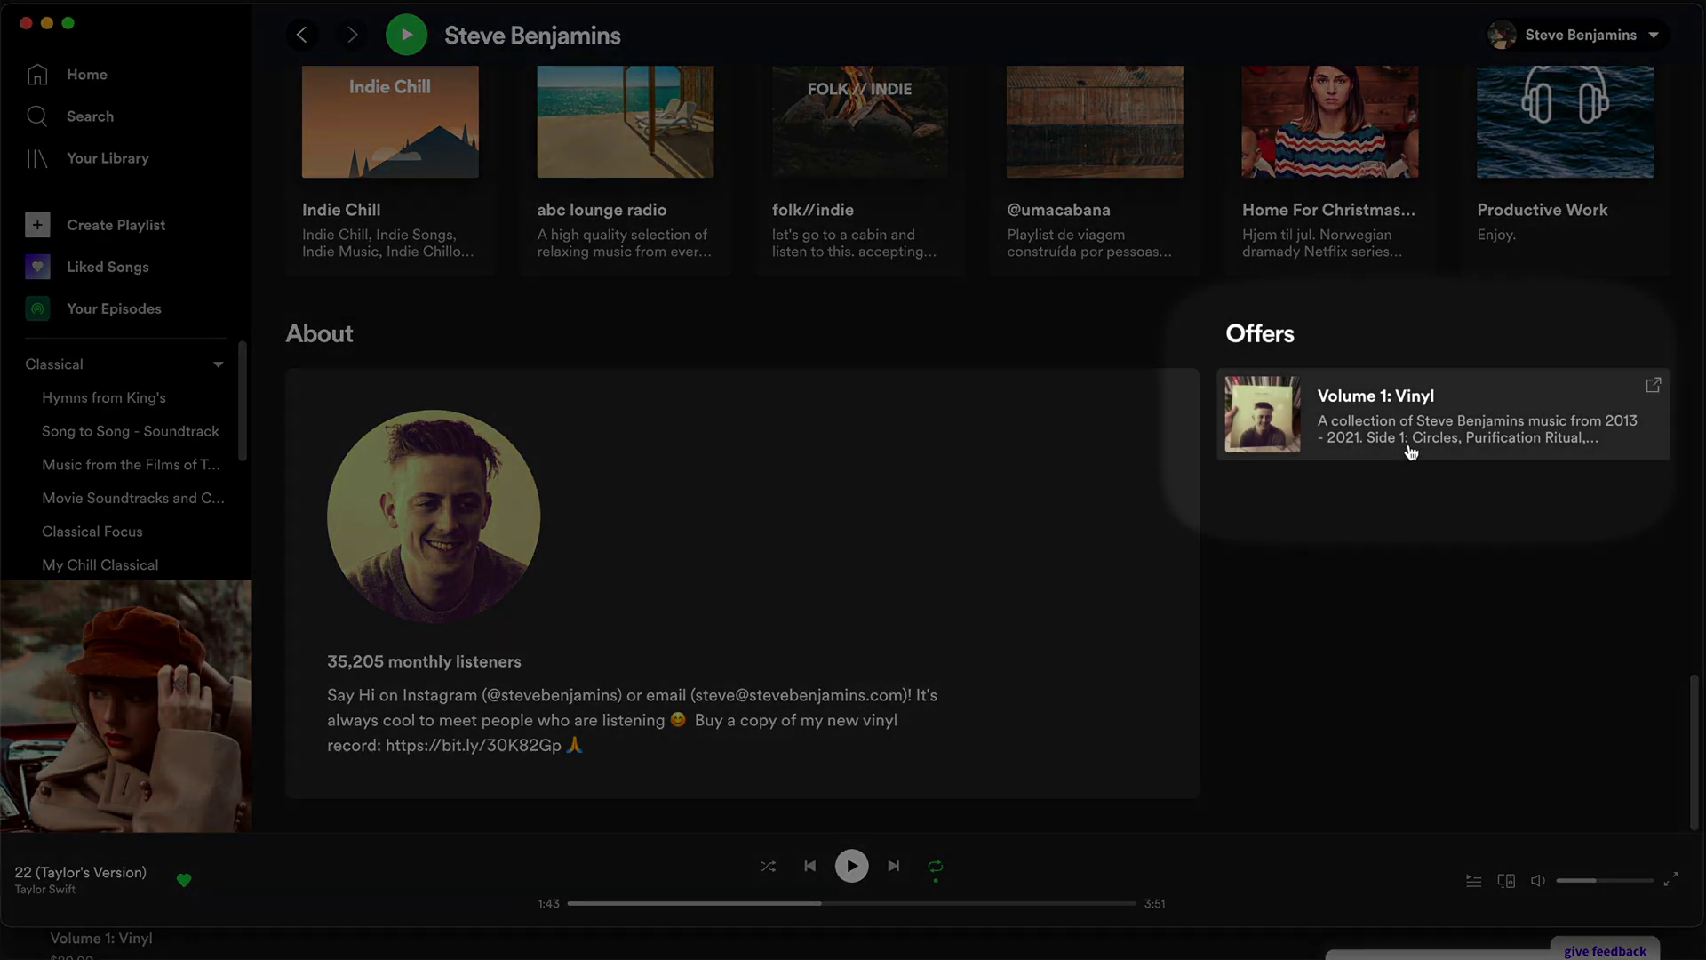
Open the Volume 1: Vinyl card in the artist profile's Offers section.
click(1412, 446)
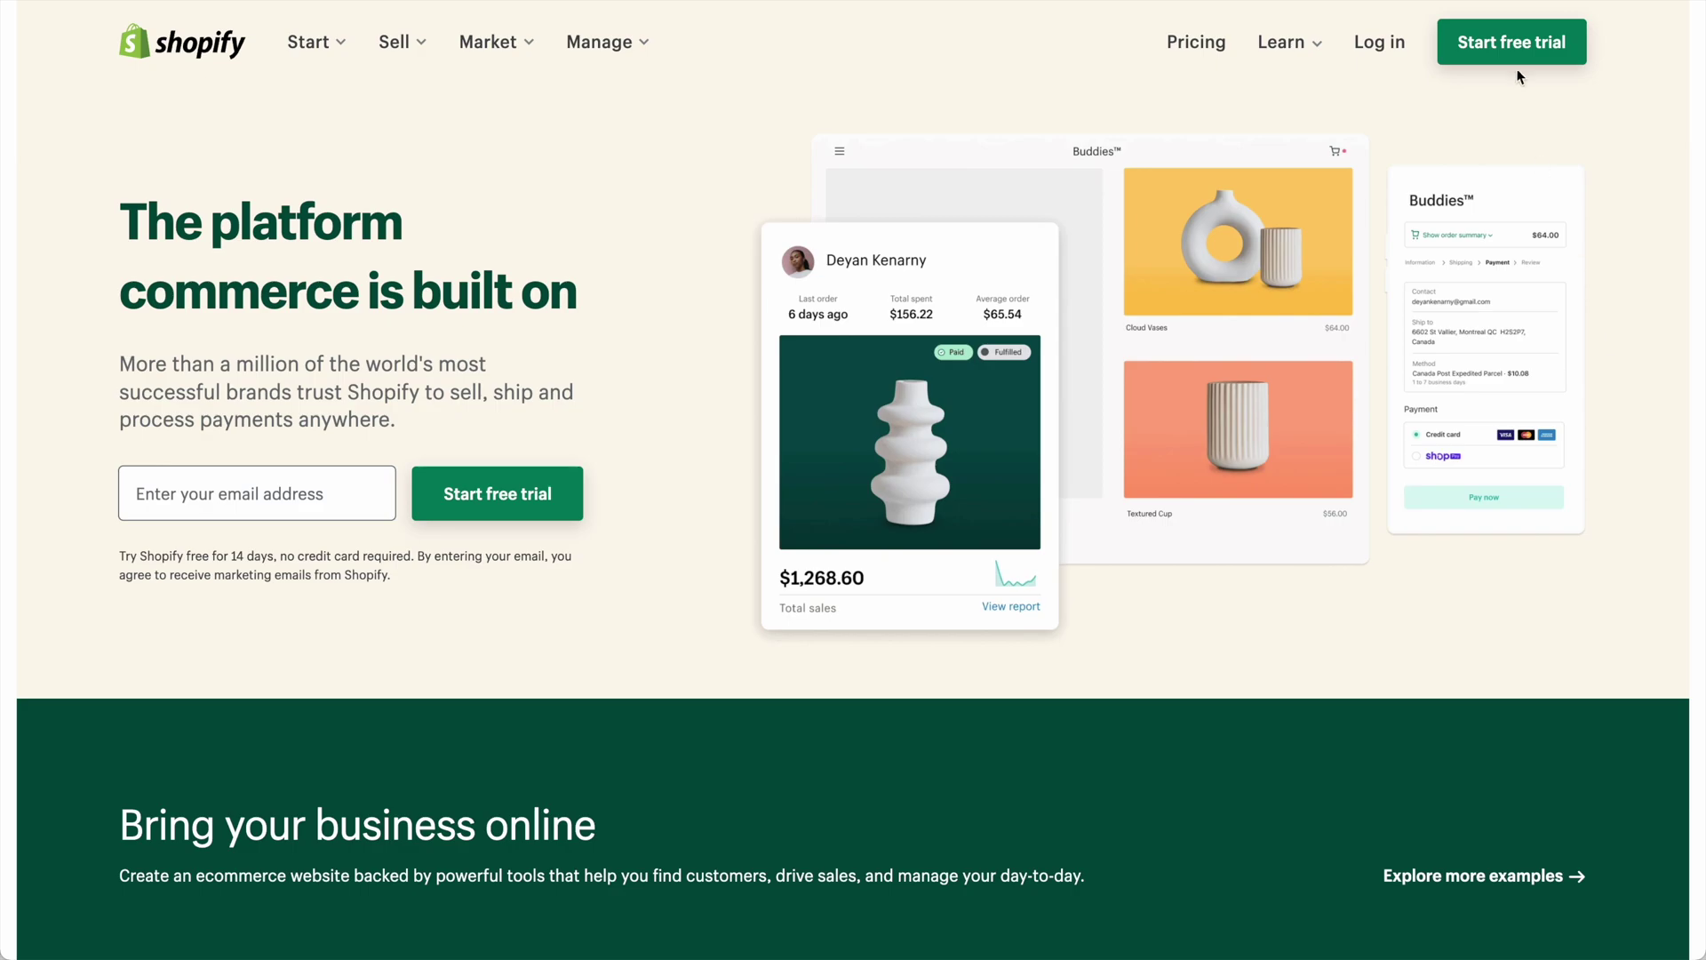
Start a Shopify free trial and create a new product titled 'Volume 1: Vinyl'.
click(1521, 62)
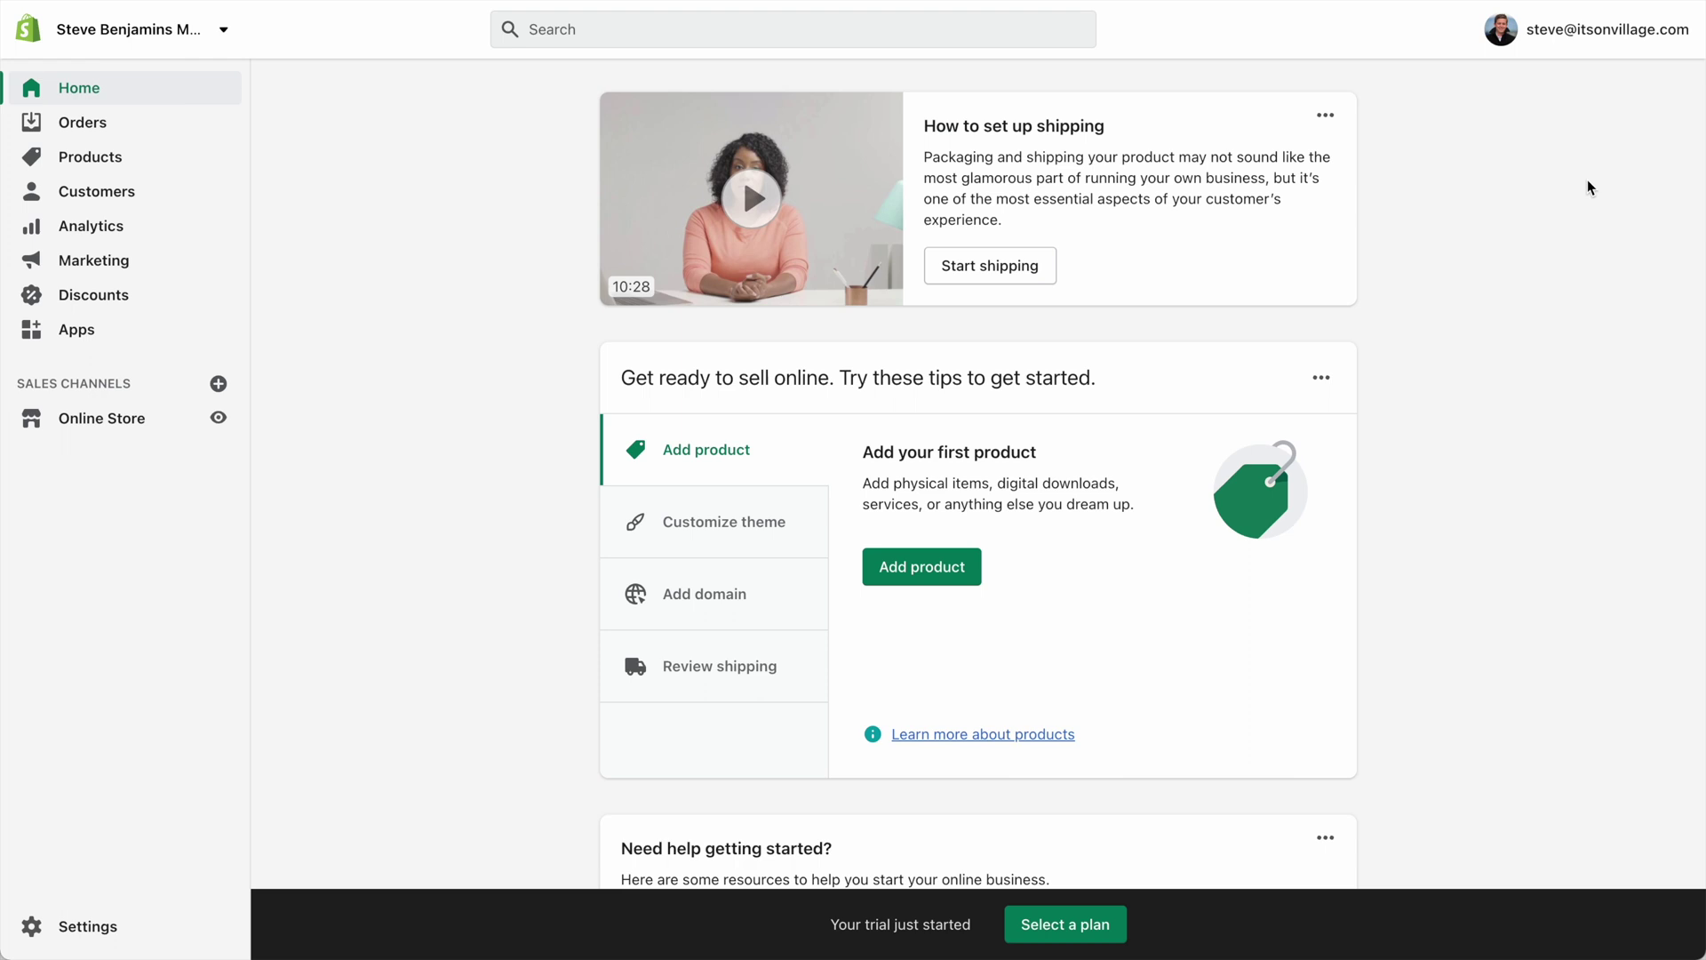
click(206, 161)
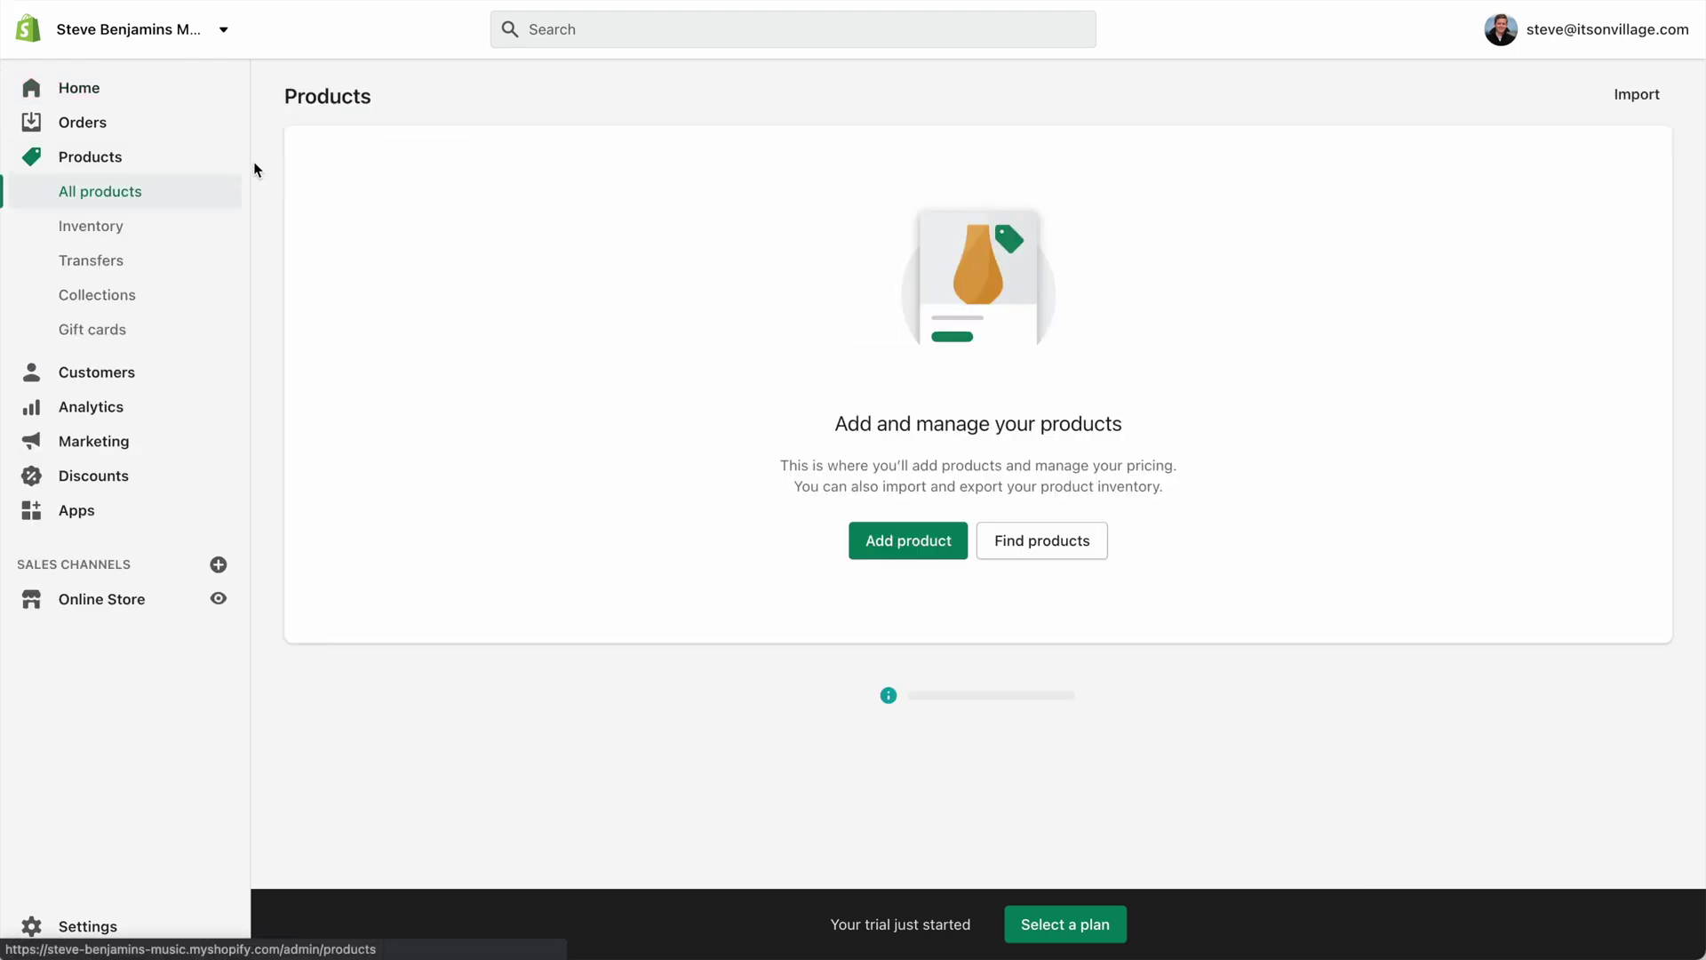
click(915, 545)
click(879, 205)
text(Volume 1: Vinyl)
Paste the track-list description and upload three vinyl photos to the product media.
click(898, 359)
text(A collection of Steve Benjamins music from 2013 - 2021. Side 1: Circles, Purification Ritual, Schemers, Manhood, Lullabies For Little Crimes Side 2: The Gospel According To Mark, Silence, Thousands Of Mysteries, The Infidelity Of Language, A Little Kindness To Site Beside, St. Mikes, Old Town)
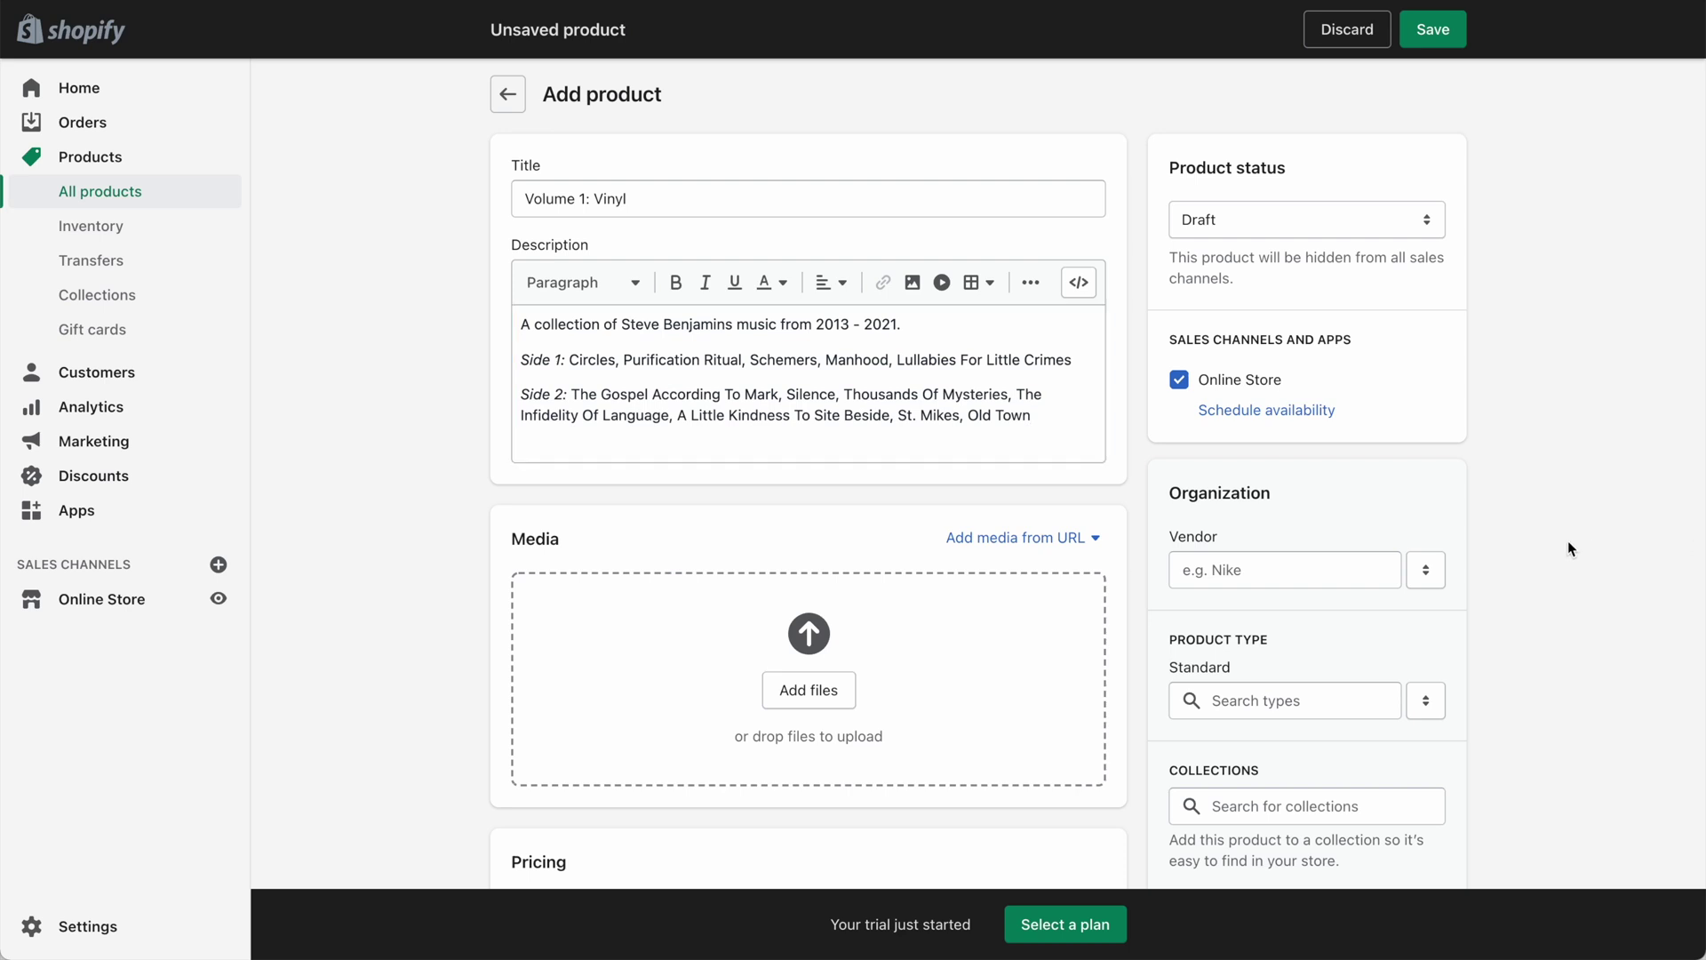
drag(1496, 570, 782, 657)
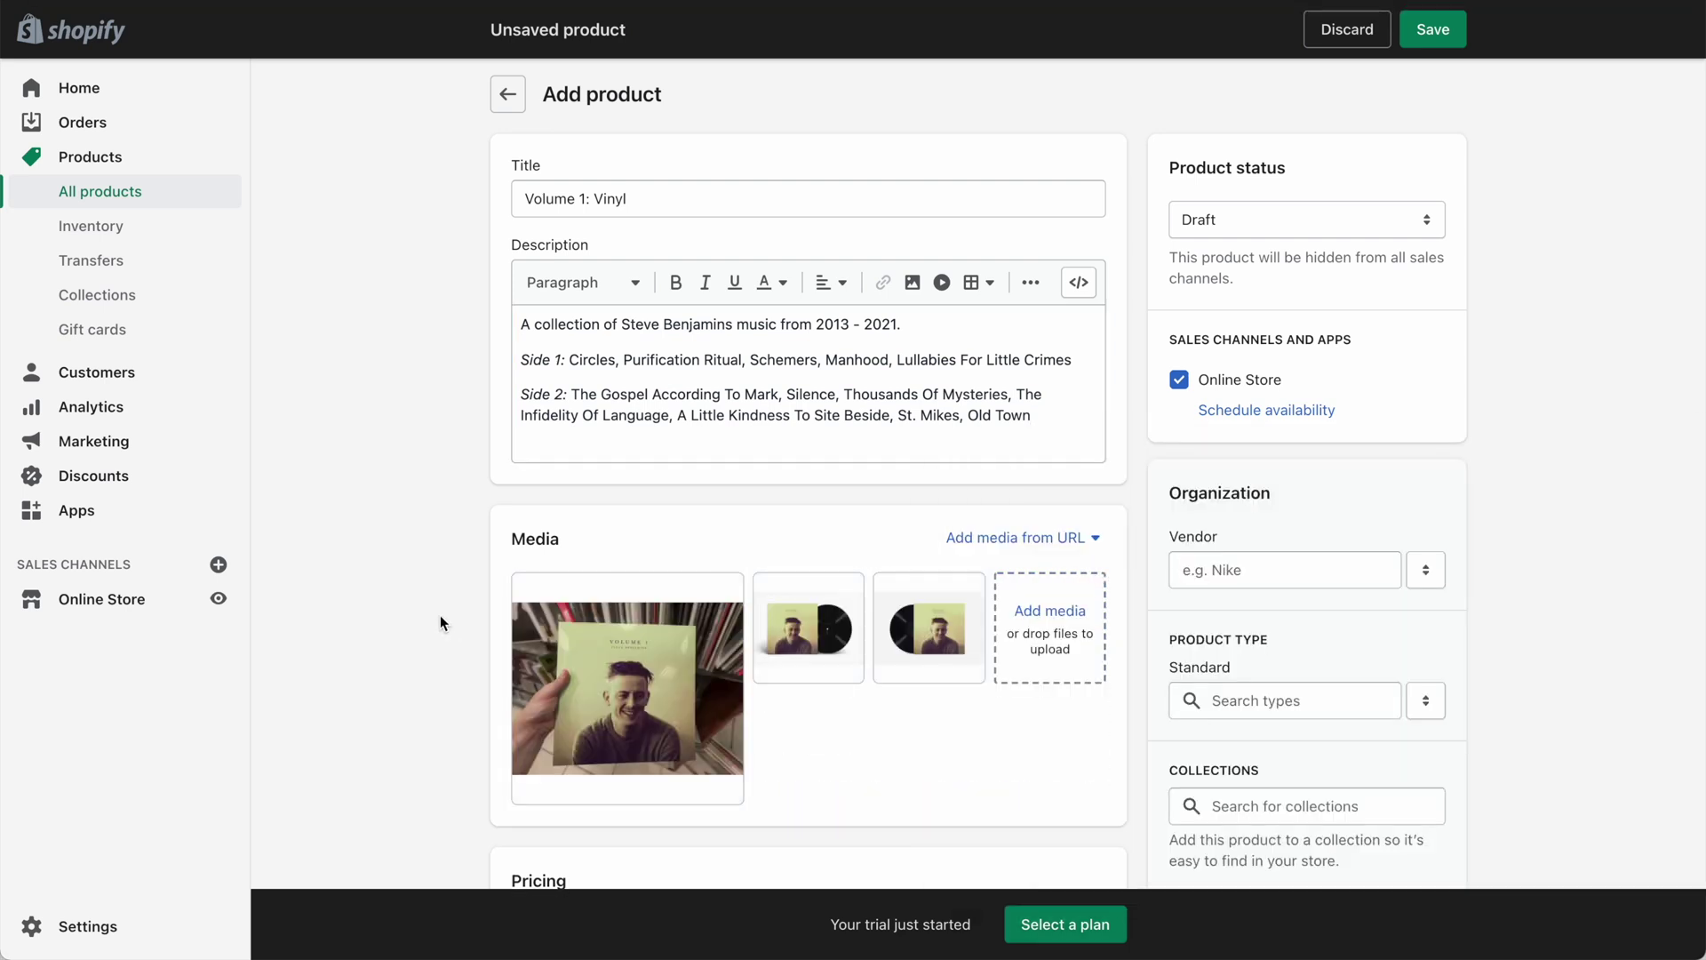
Set the product price to 20.00.
scroll(1351, 465, down, 5)
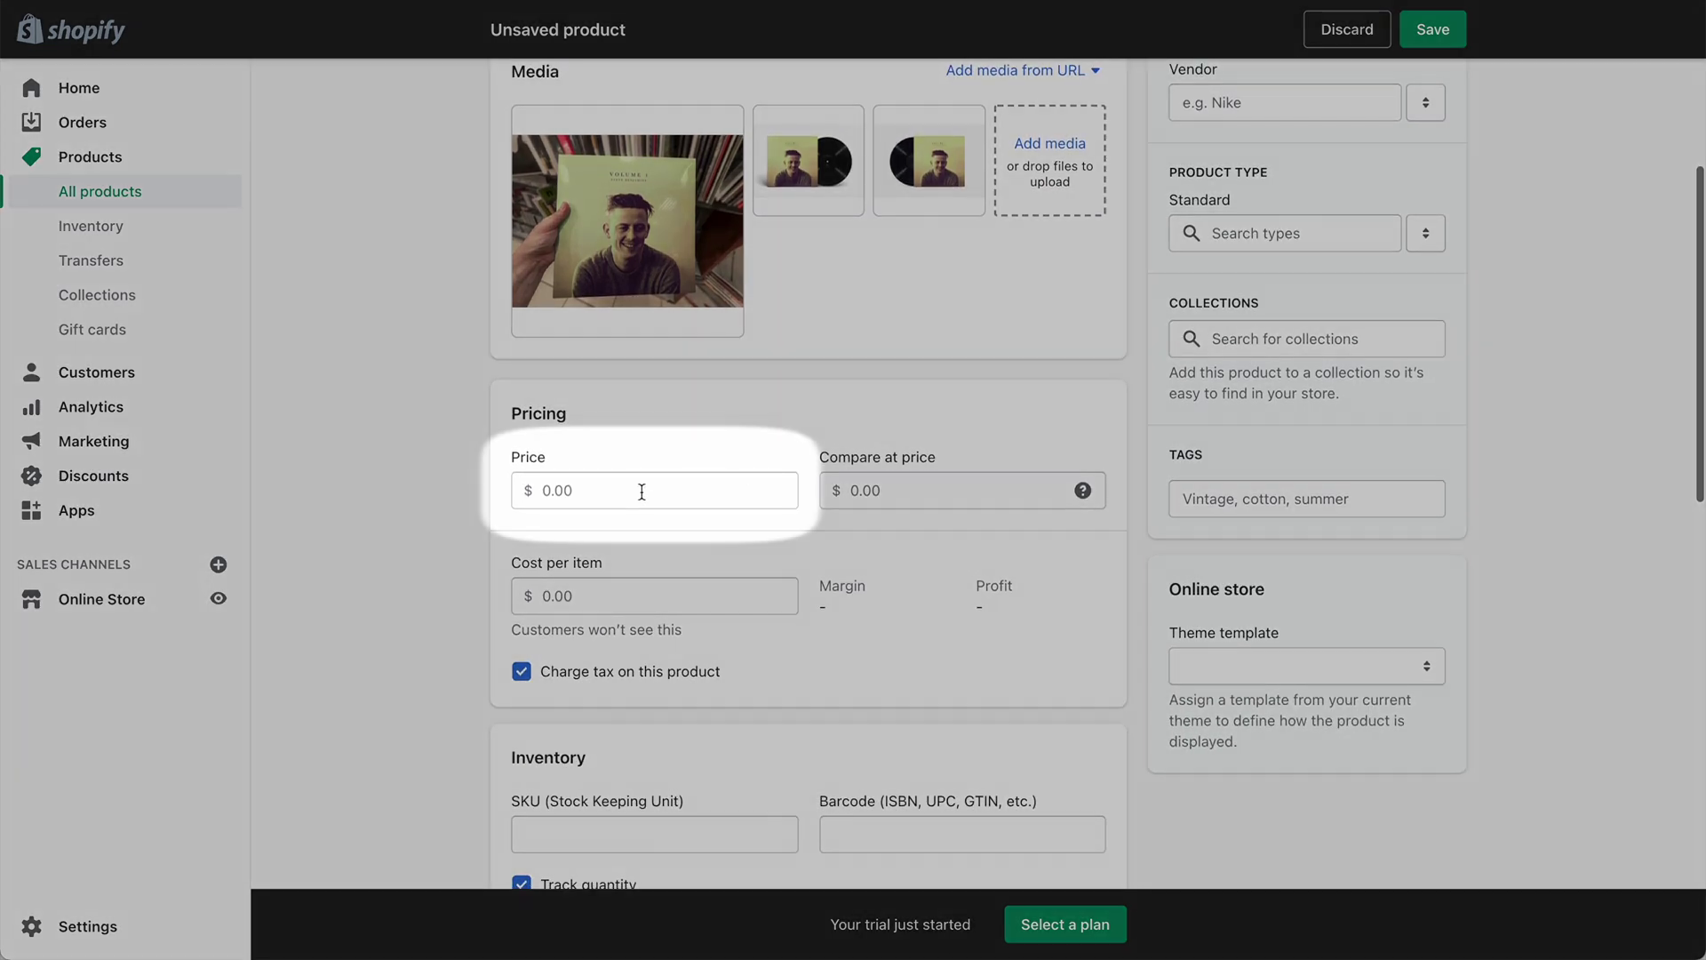
click(642, 492)
text(20)
click(1523, 164)
Change the product status from Draft to Active and save the product.
scroll(1523, 163, up, 2)
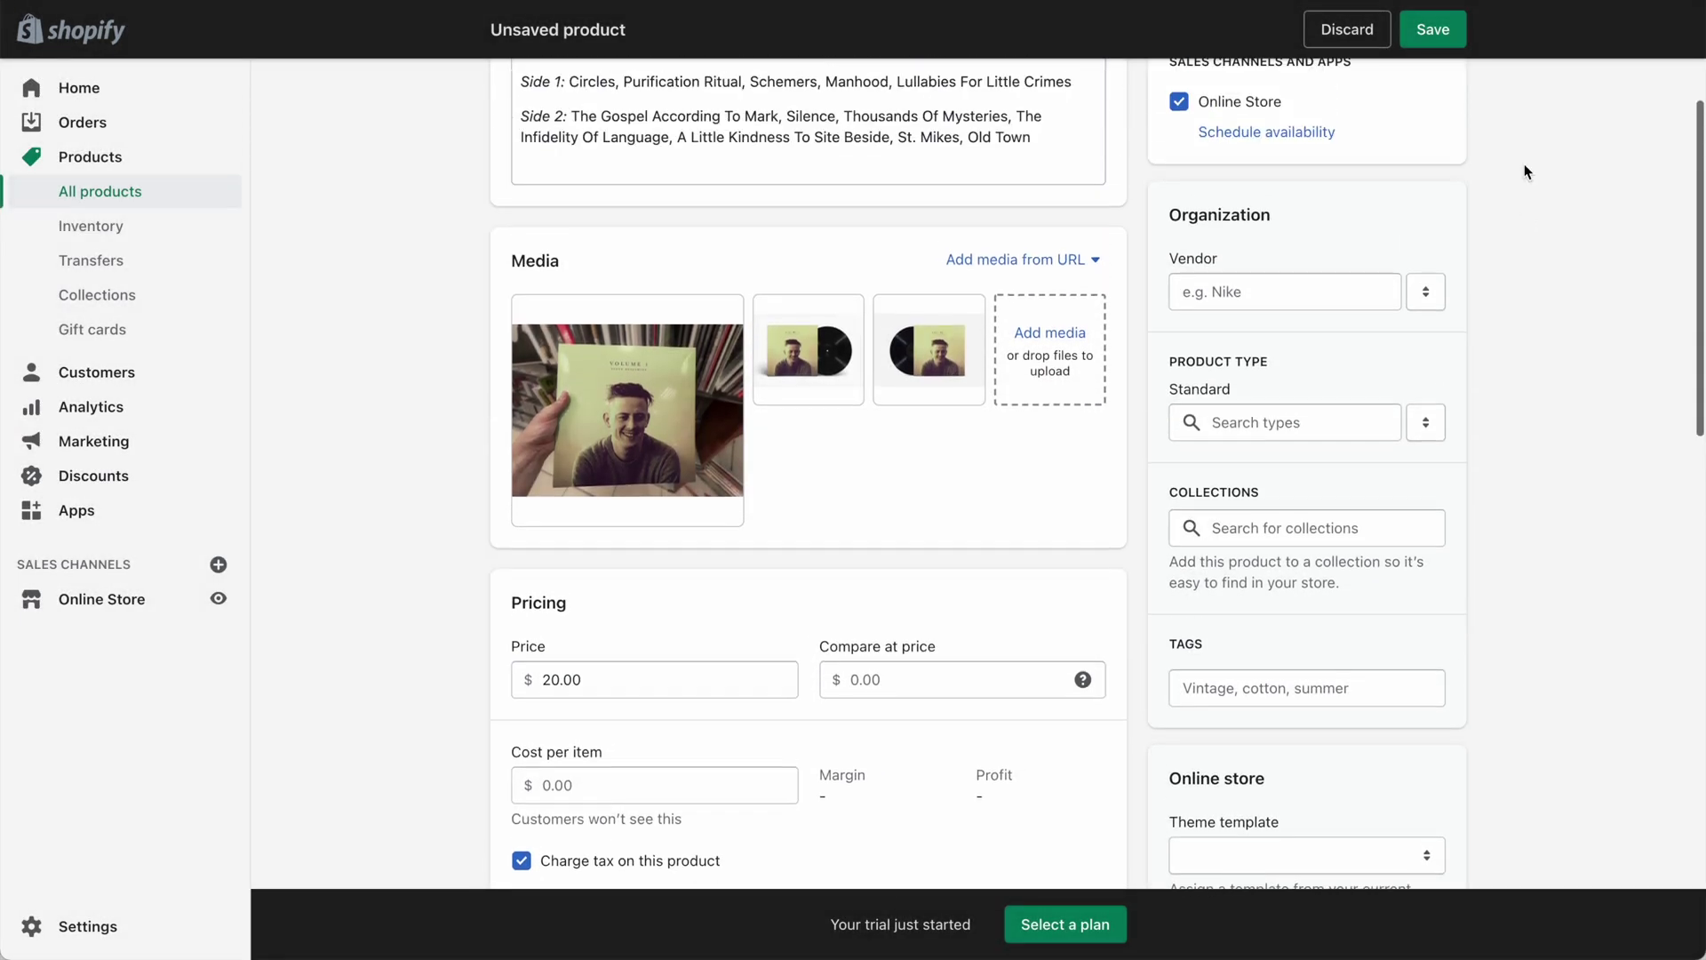
scroll(1522, 164, up, 2)
click(1377, 139)
click(1351, 119)
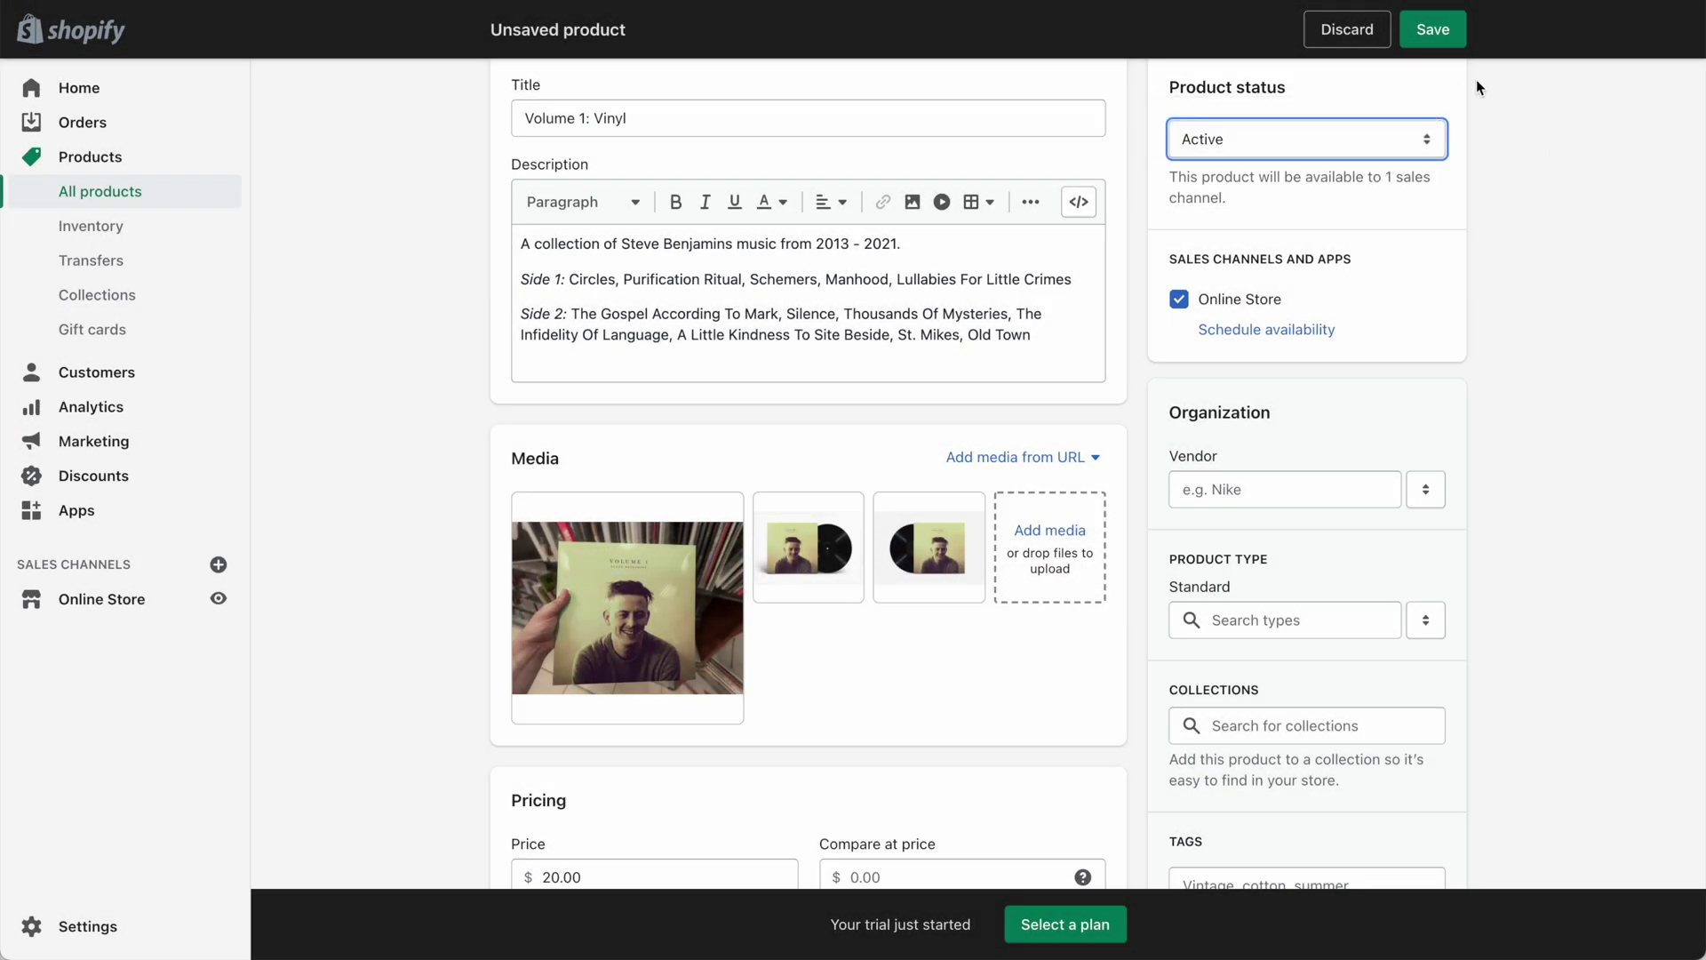
click(1432, 29)
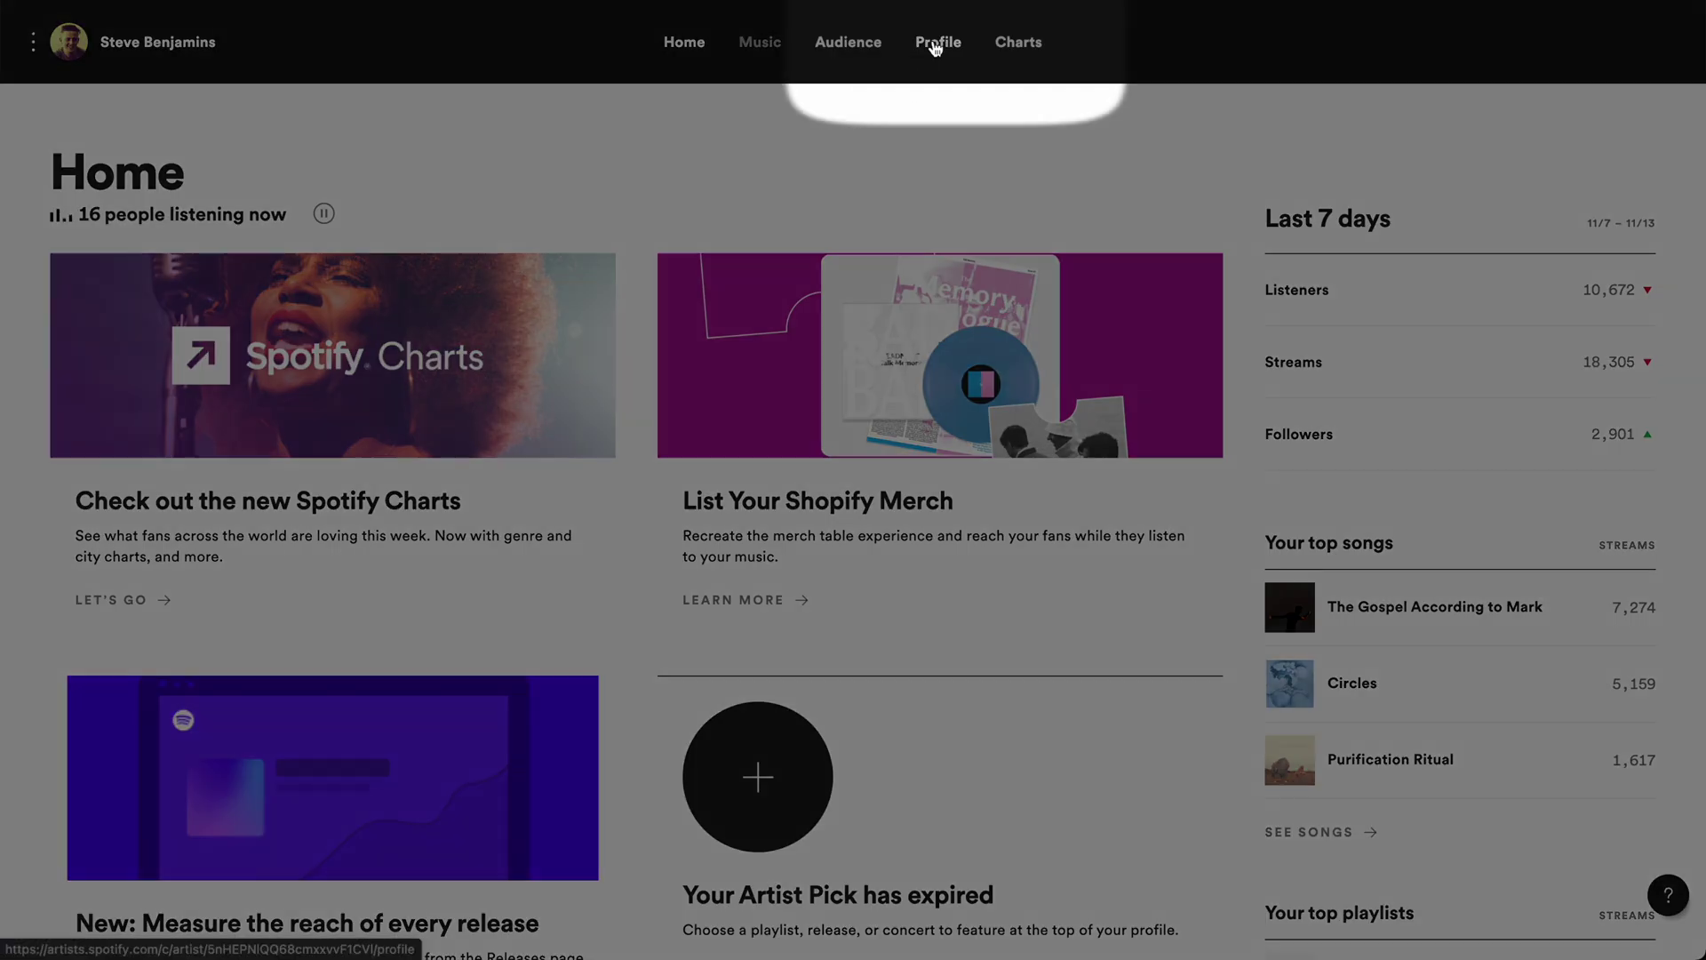
Go to the artist profile's Merch section and begin logging in to Shopify.
click(936, 44)
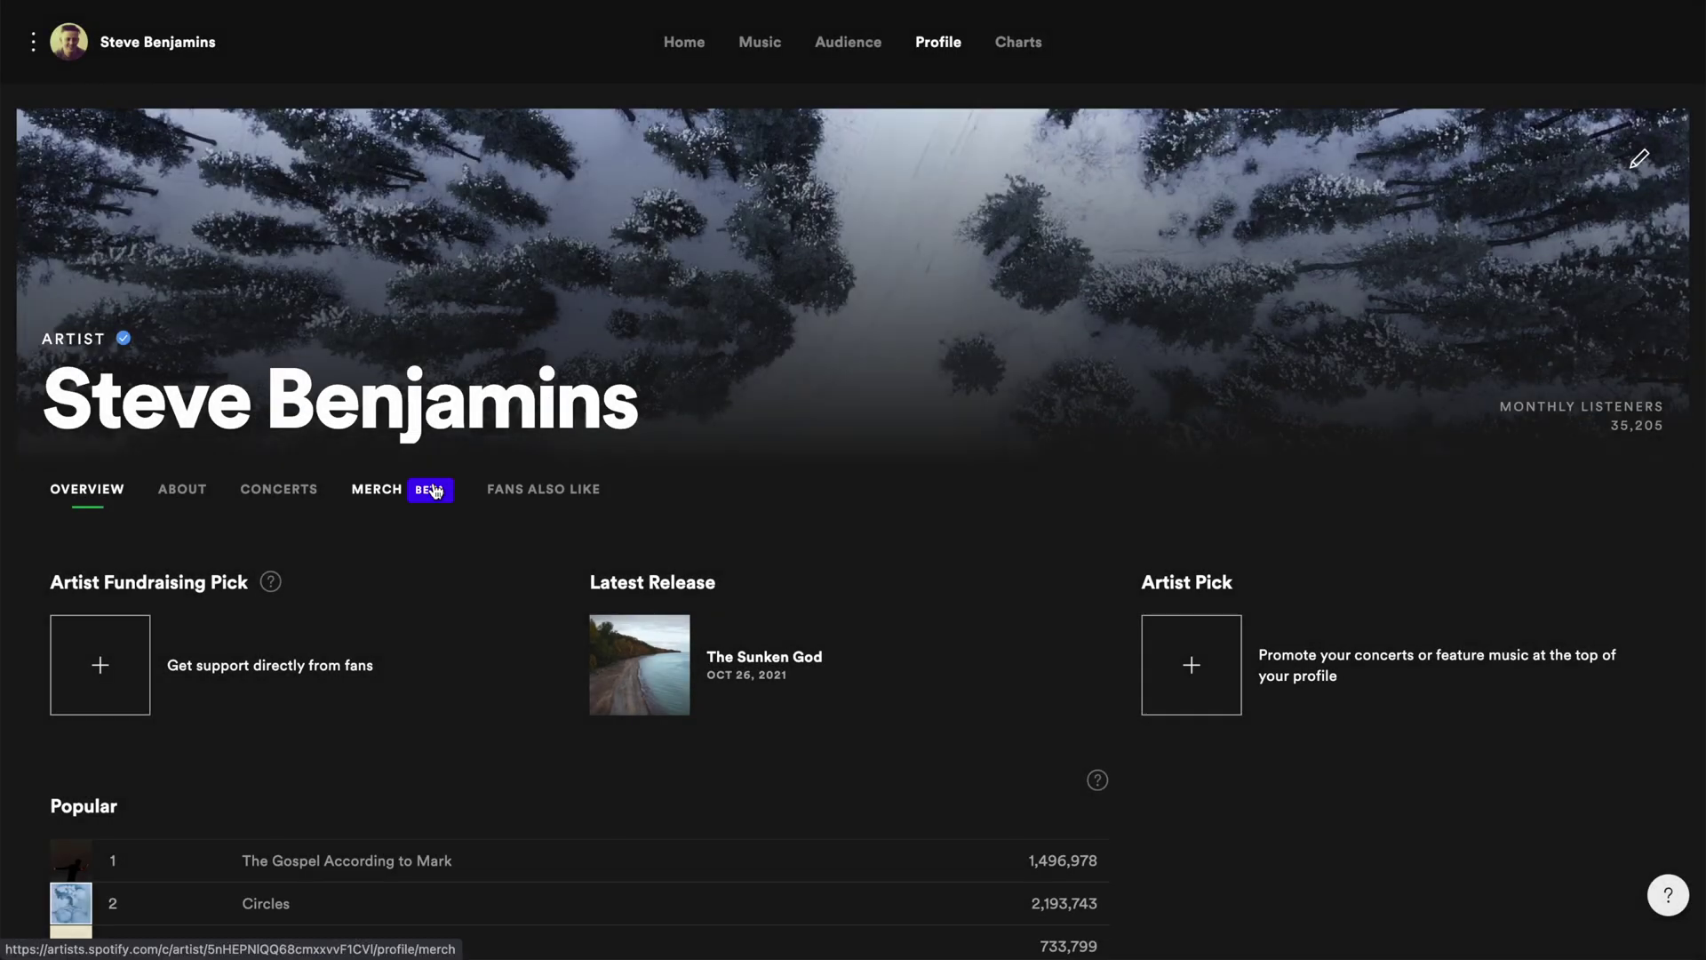
click(435, 490)
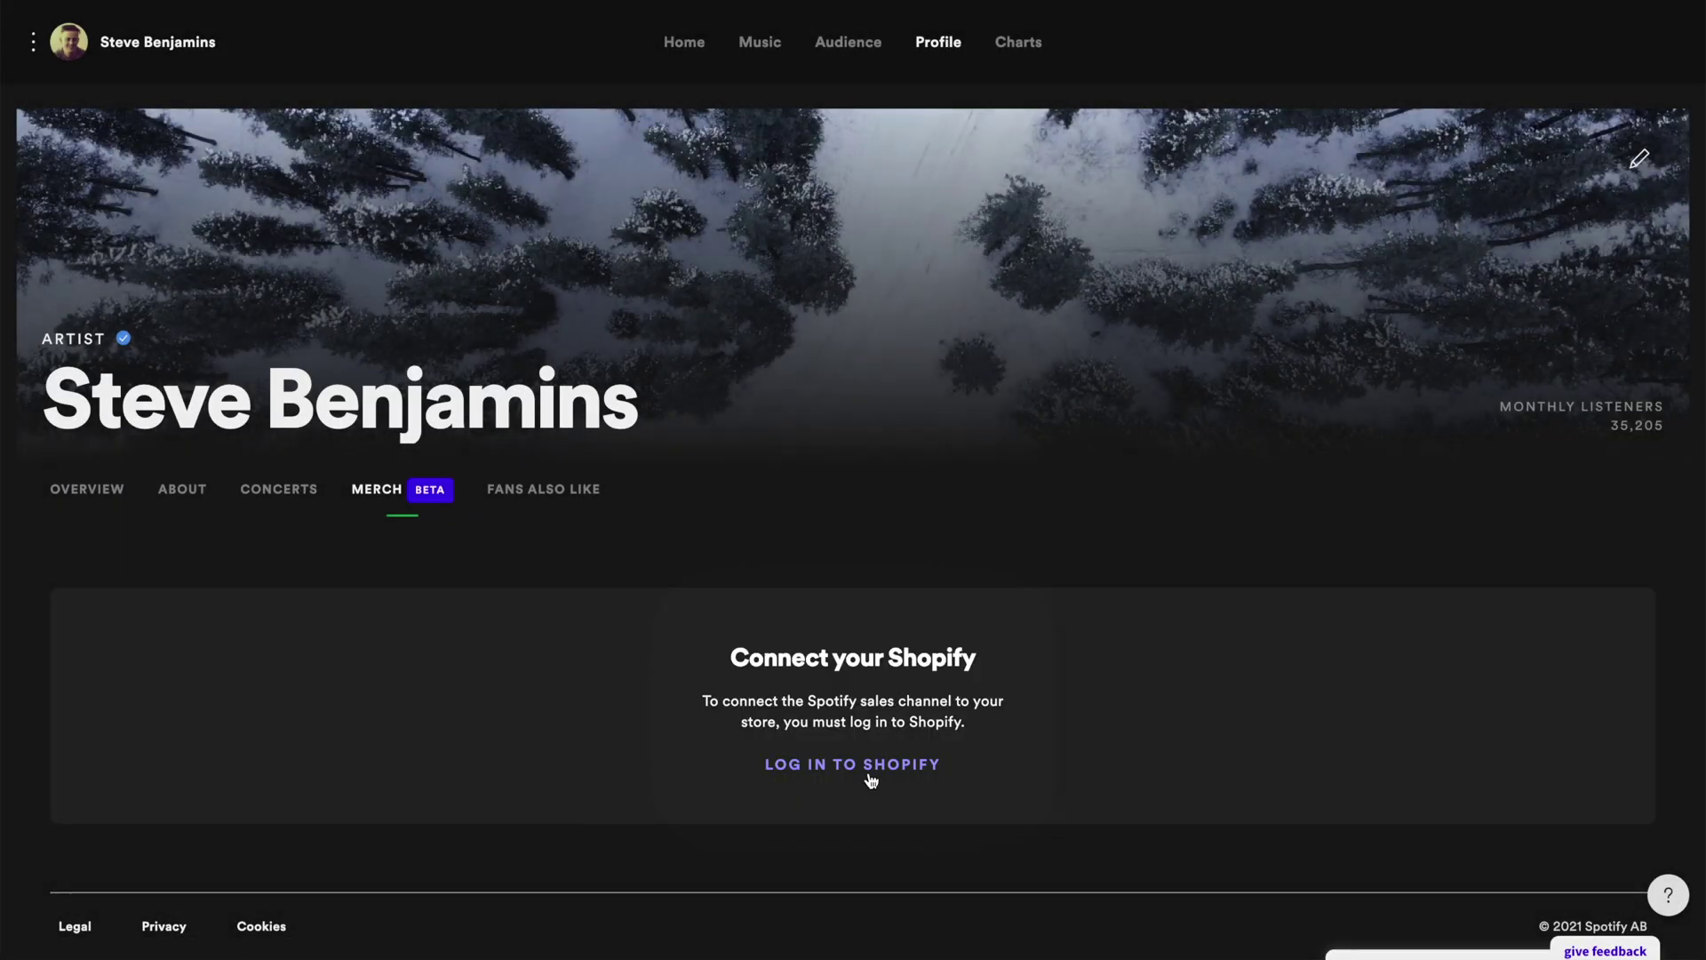
click(871, 771)
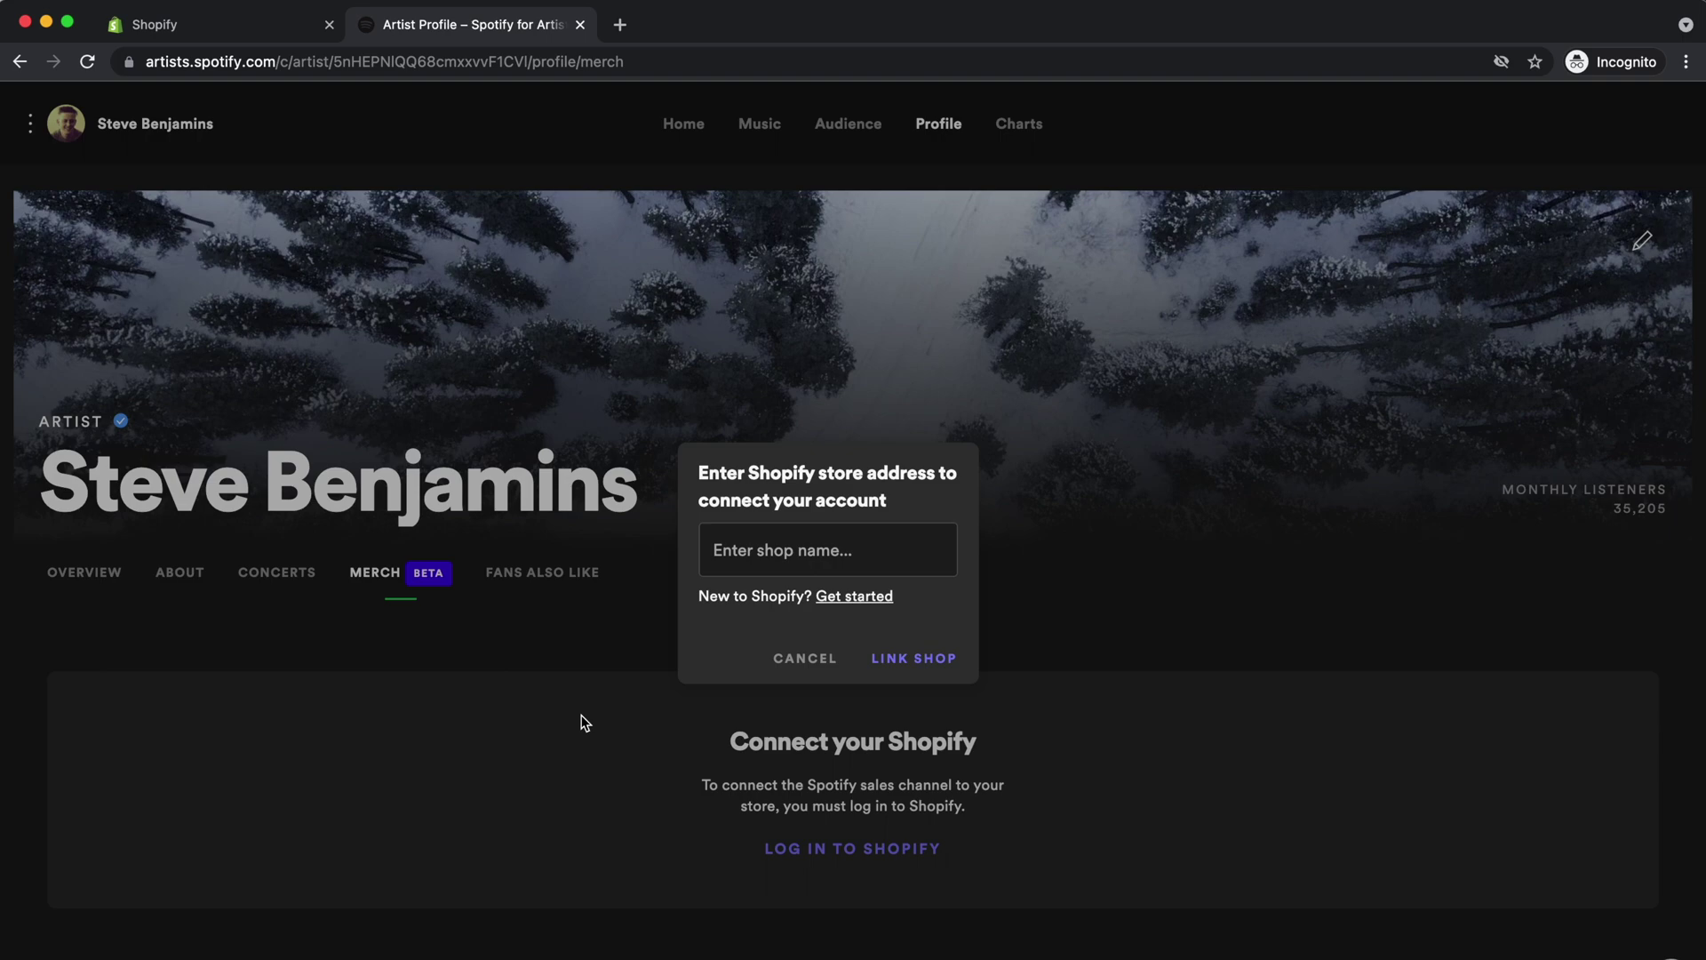
Copy the myshopify store address from the Shopify admin, paste it, and link the shop.
click(186, 25)
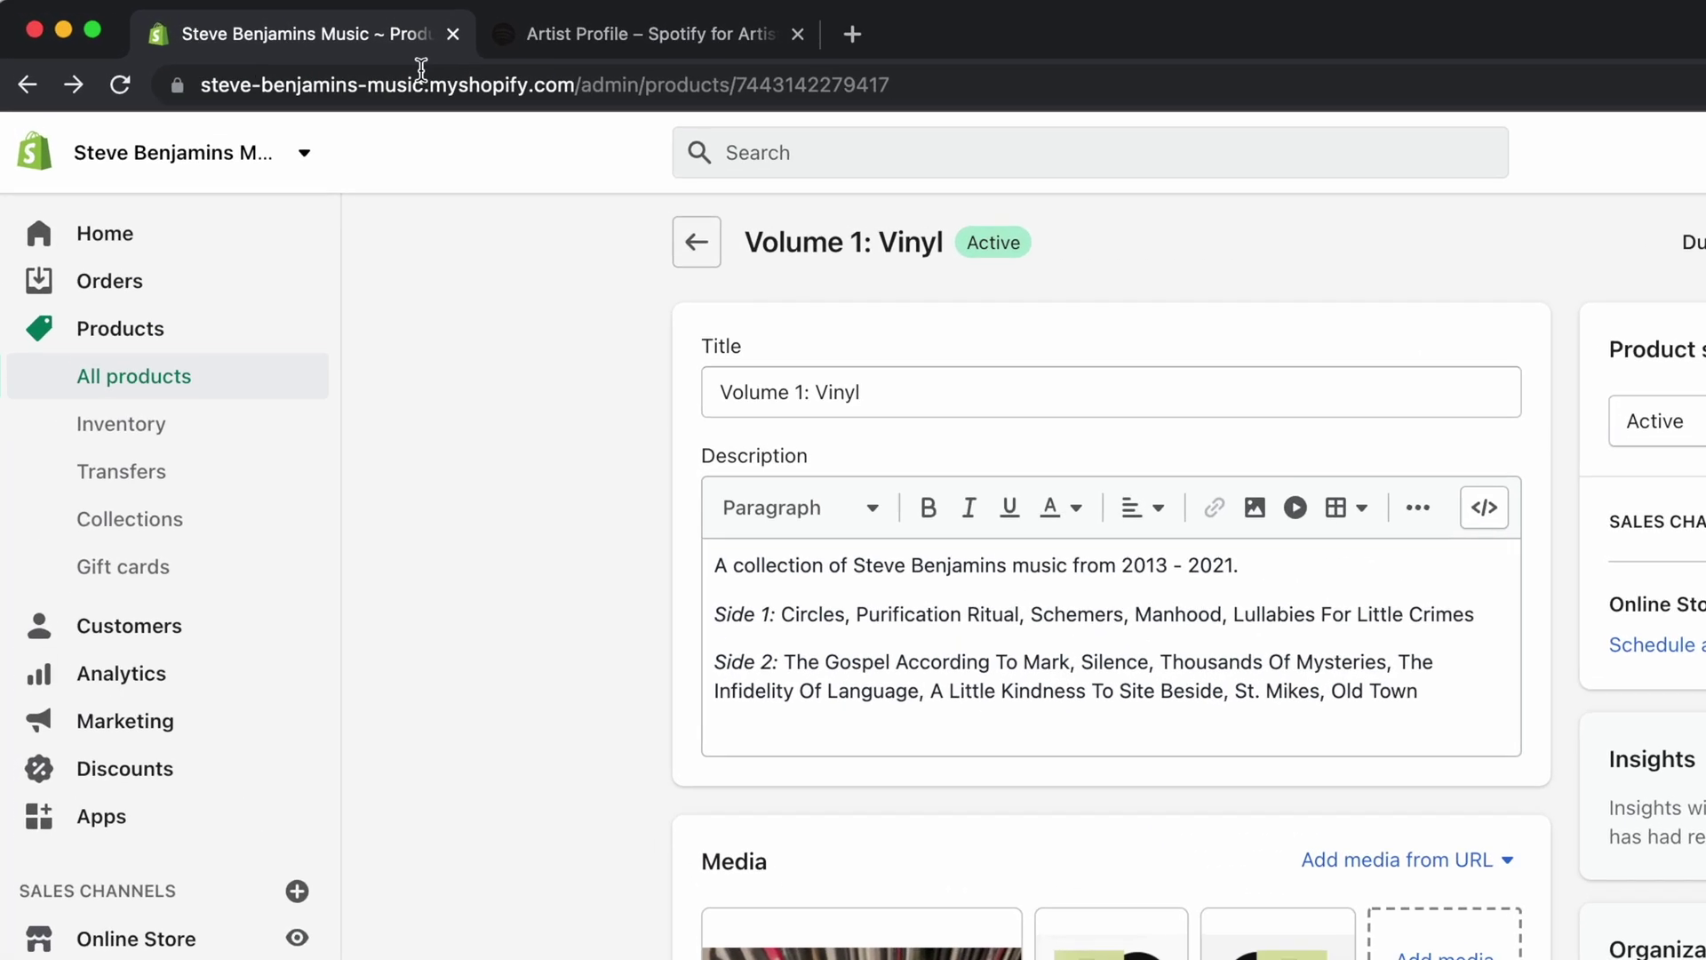
drag(147, 62, 418, 61)
key(ctrl+c)
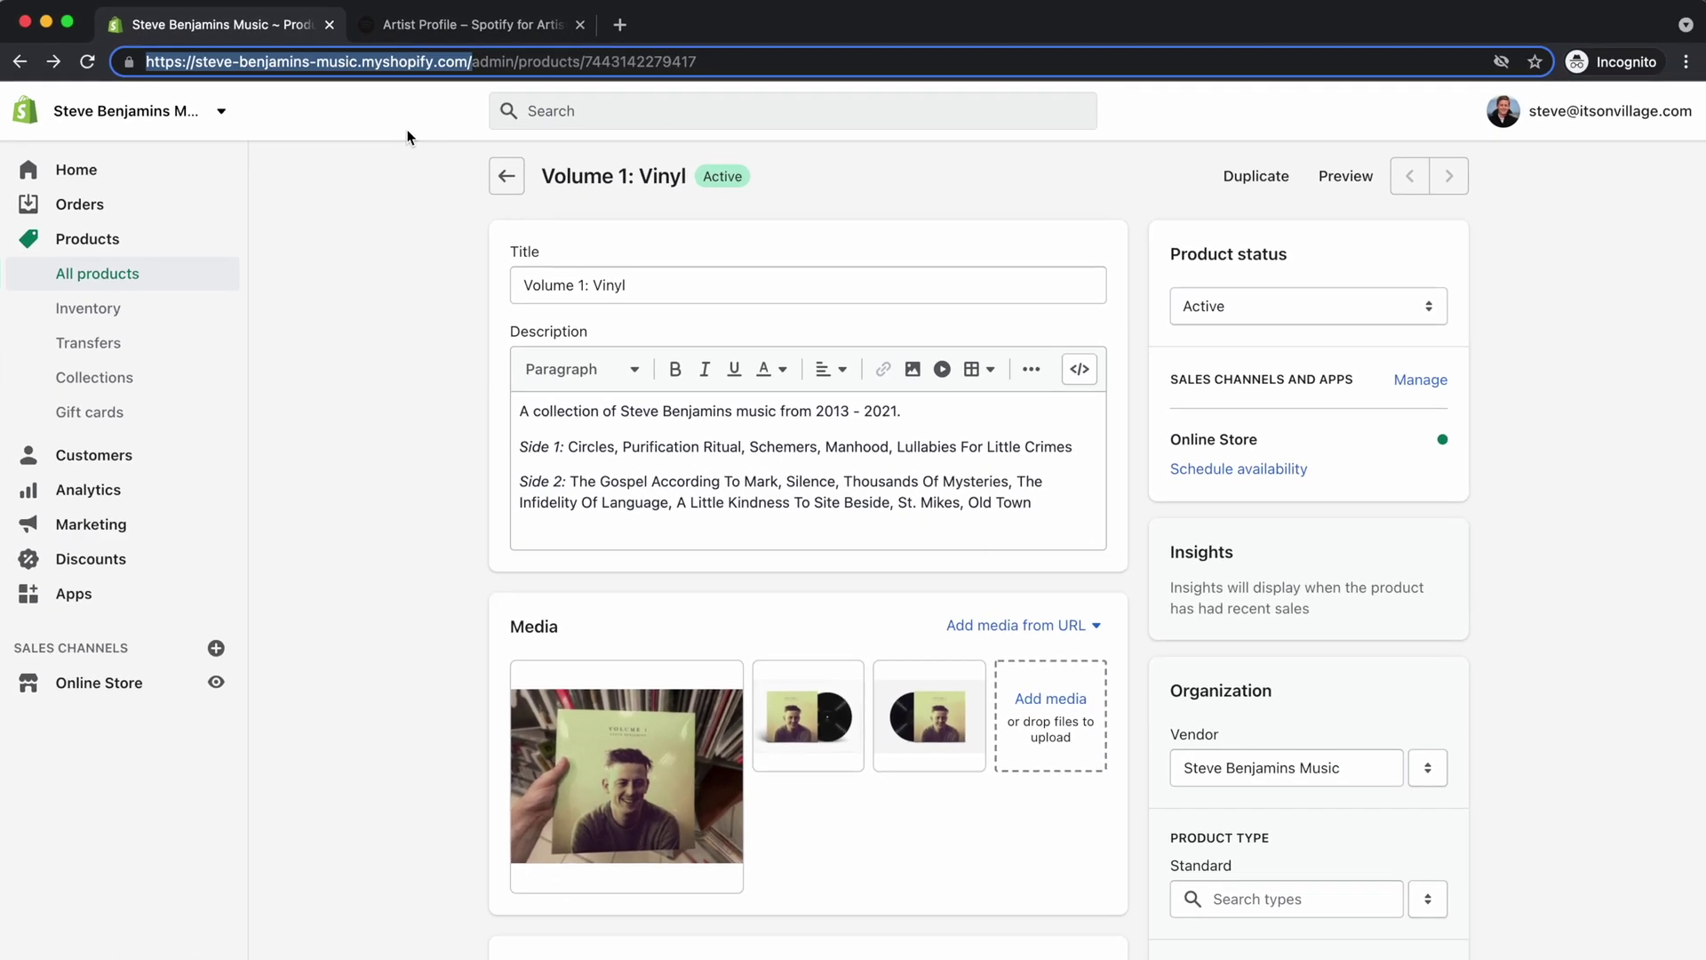
key(ctrl+Tab)
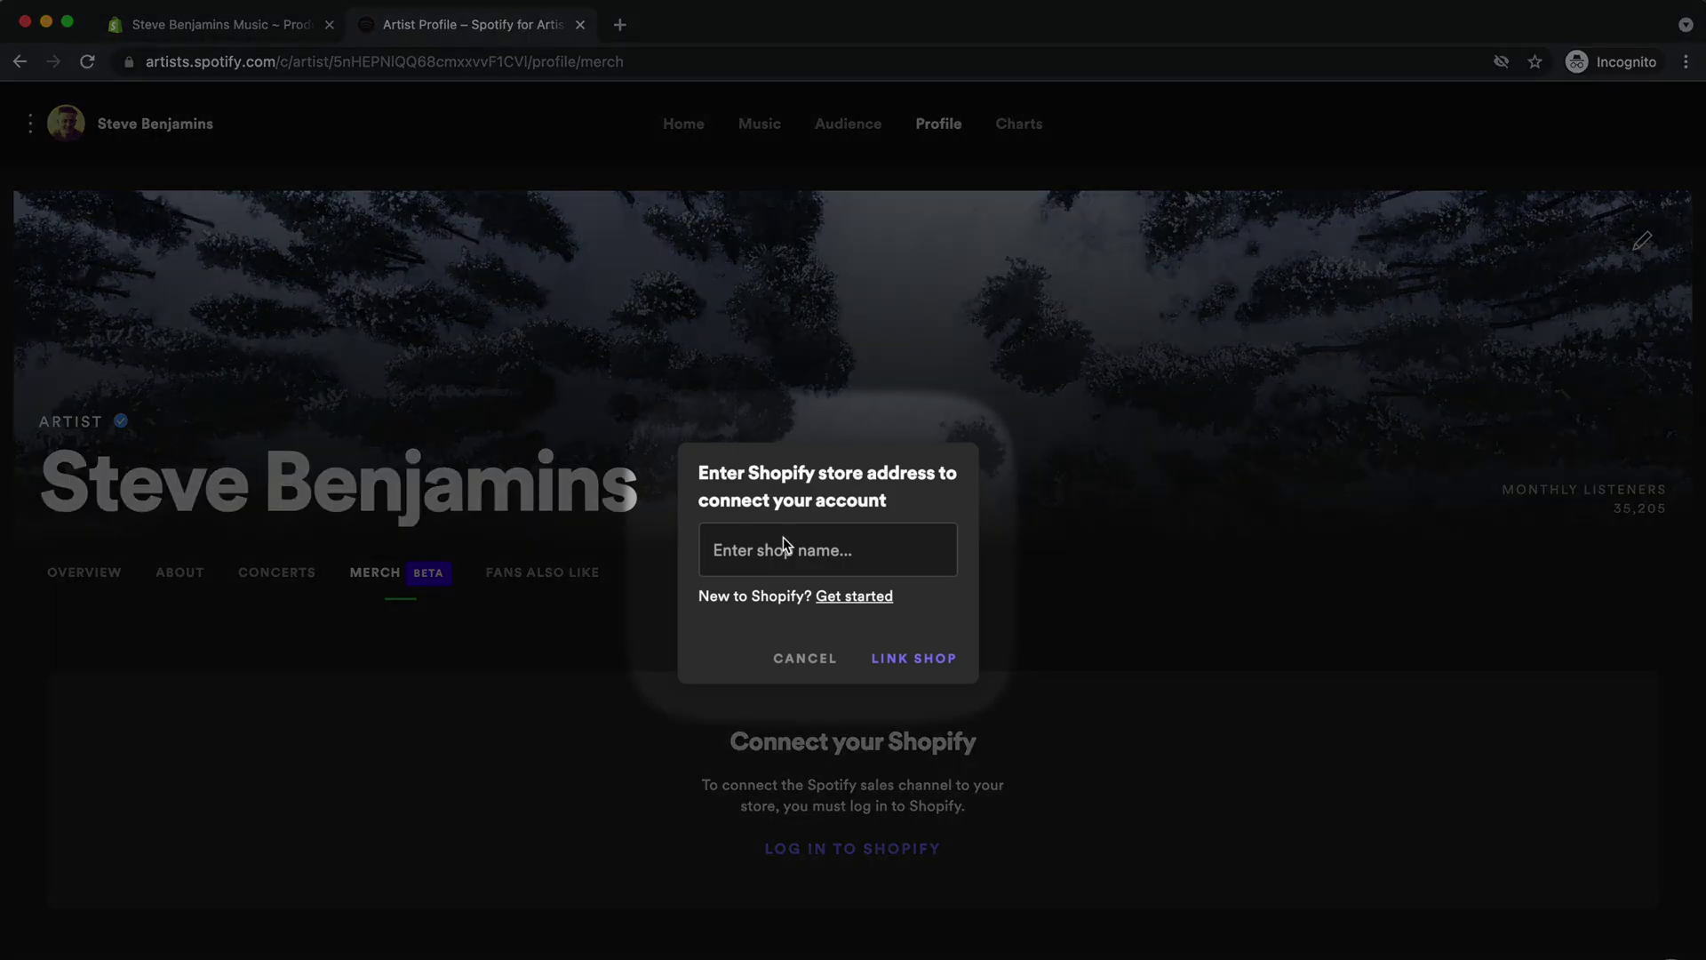
key(ctrl+v)
click(912, 659)
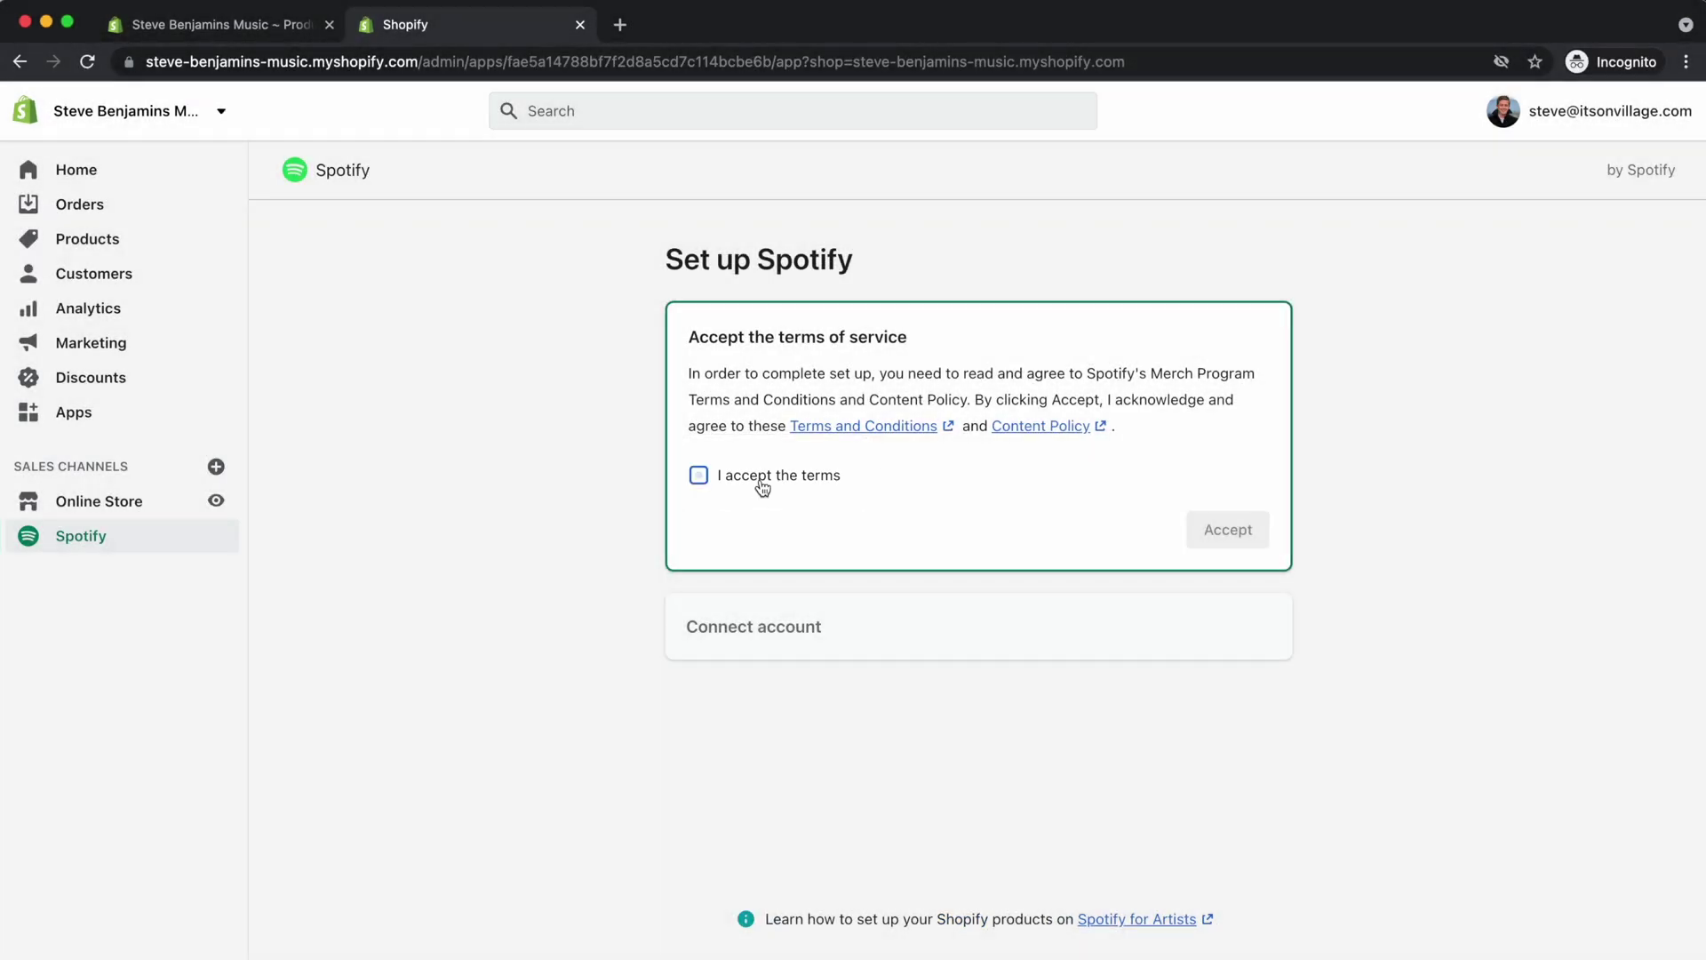
Accept Spotify's merch terms and connect the store to the artist team.
click(1251, 540)
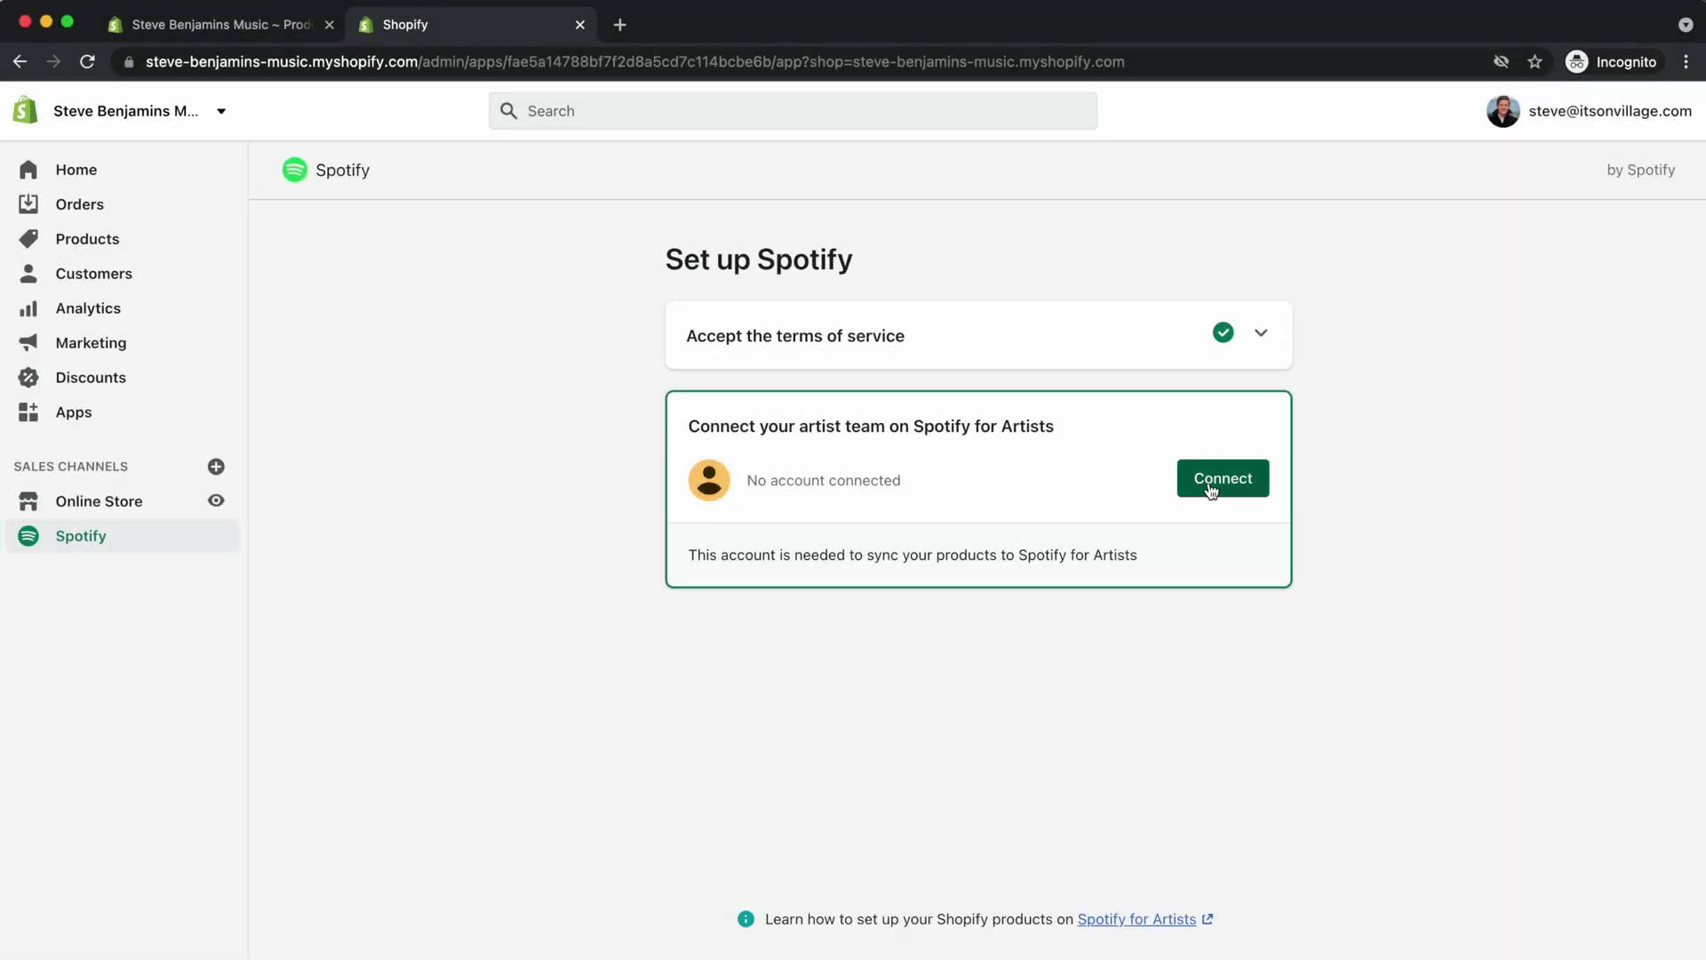
click(1210, 482)
click(713, 405)
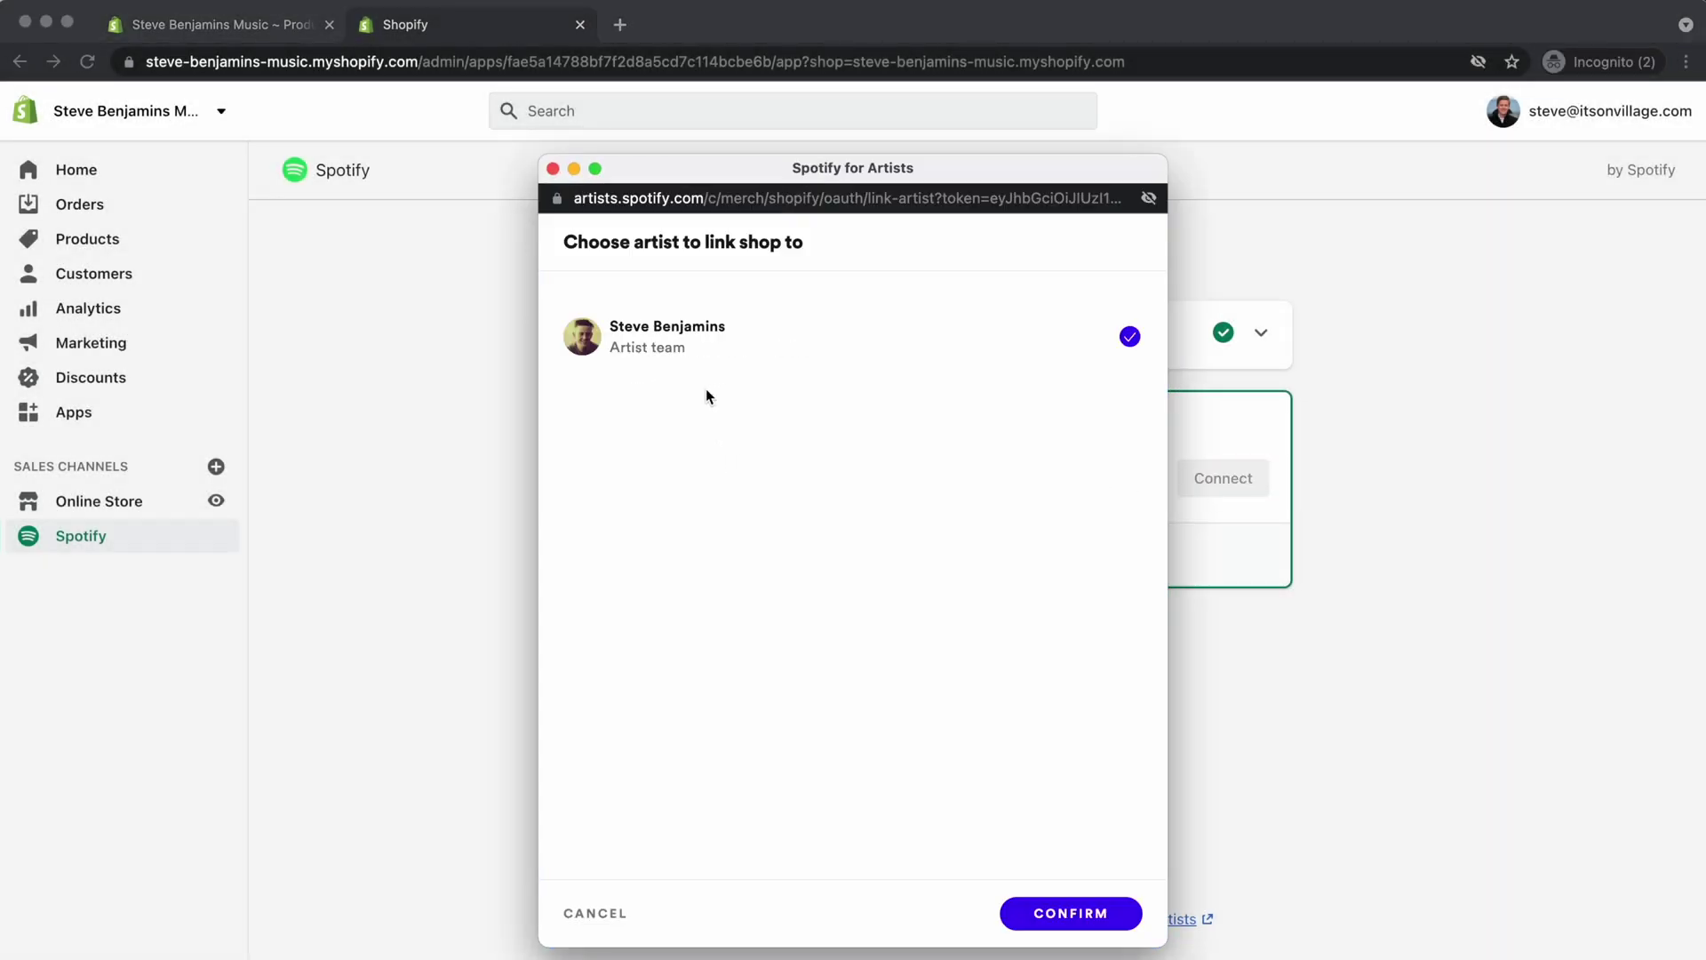
click(1096, 914)
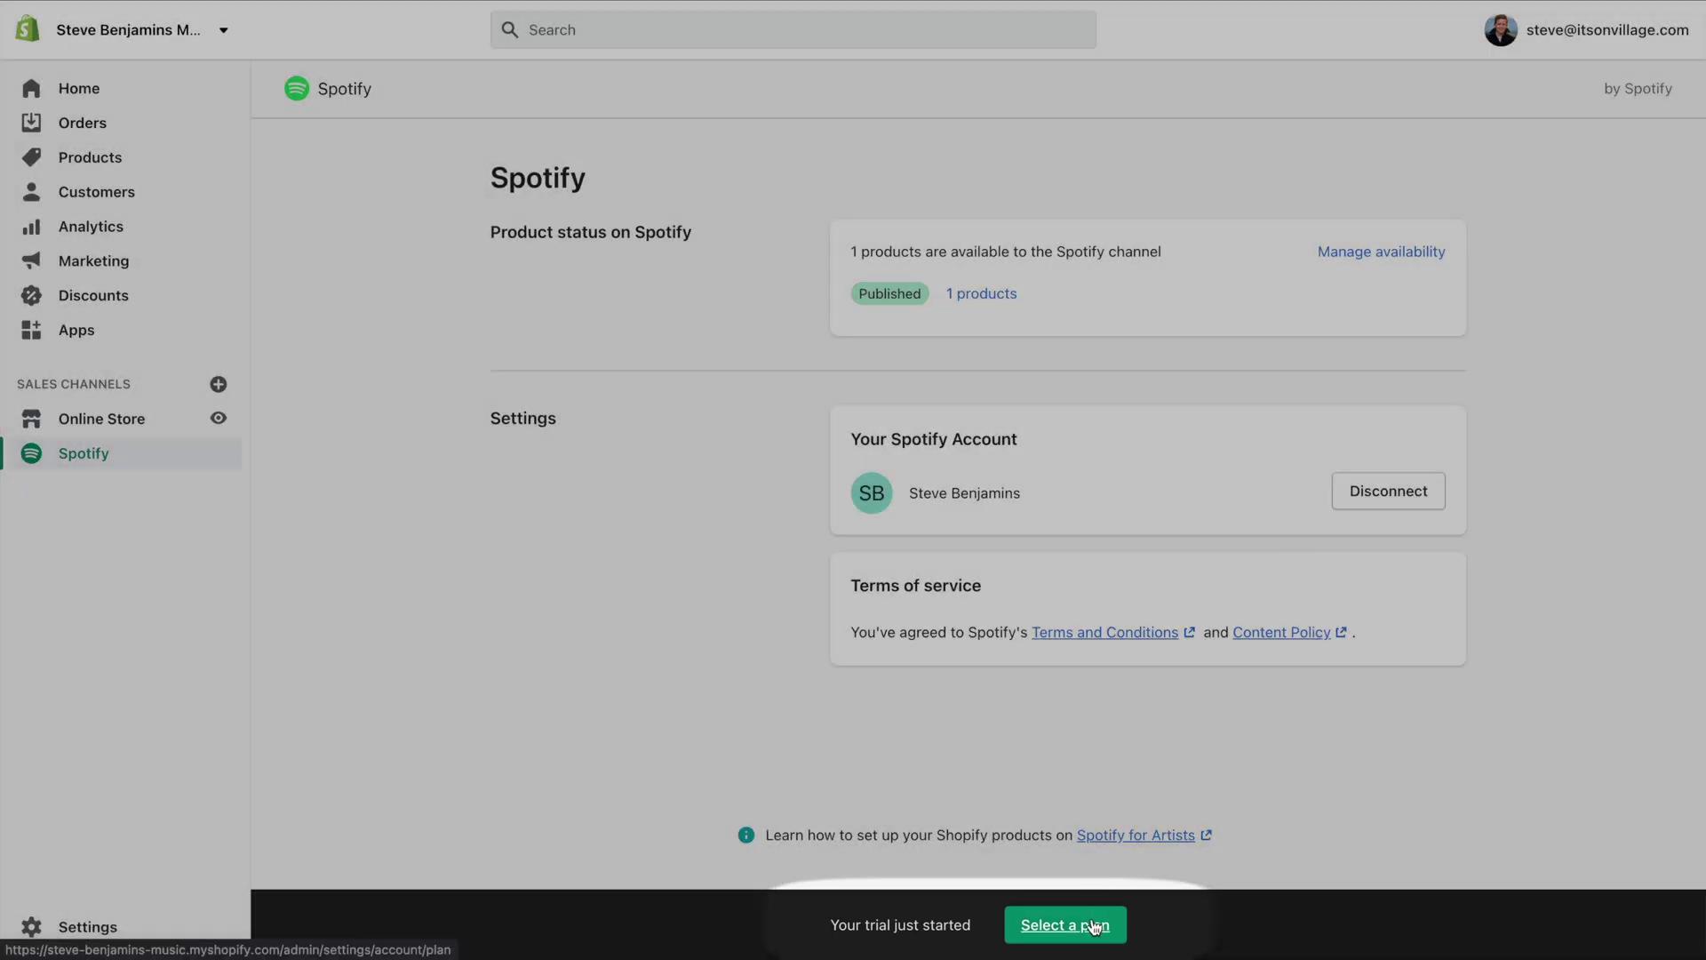
Bring up the plan page listing Basic ($29), Shopify ($79) and Advanced ($299) plans.
click(1065, 924)
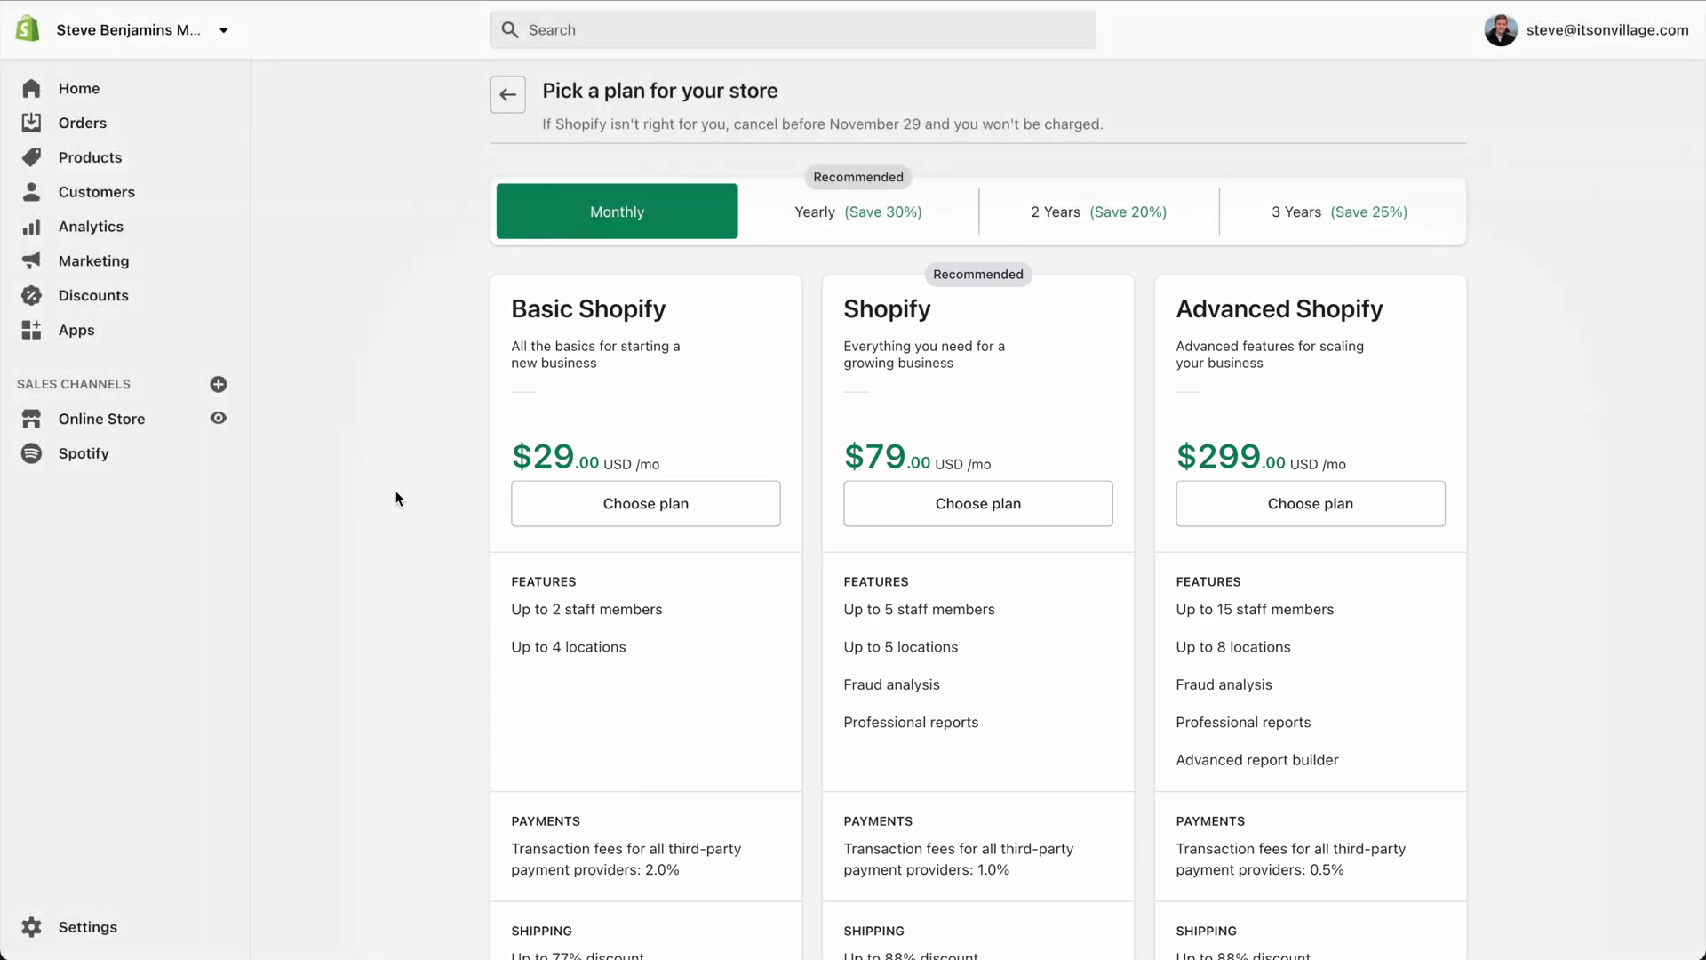
Remove the Online Store sales channel and return to the plan choices.
scroll(396, 494, down, 8)
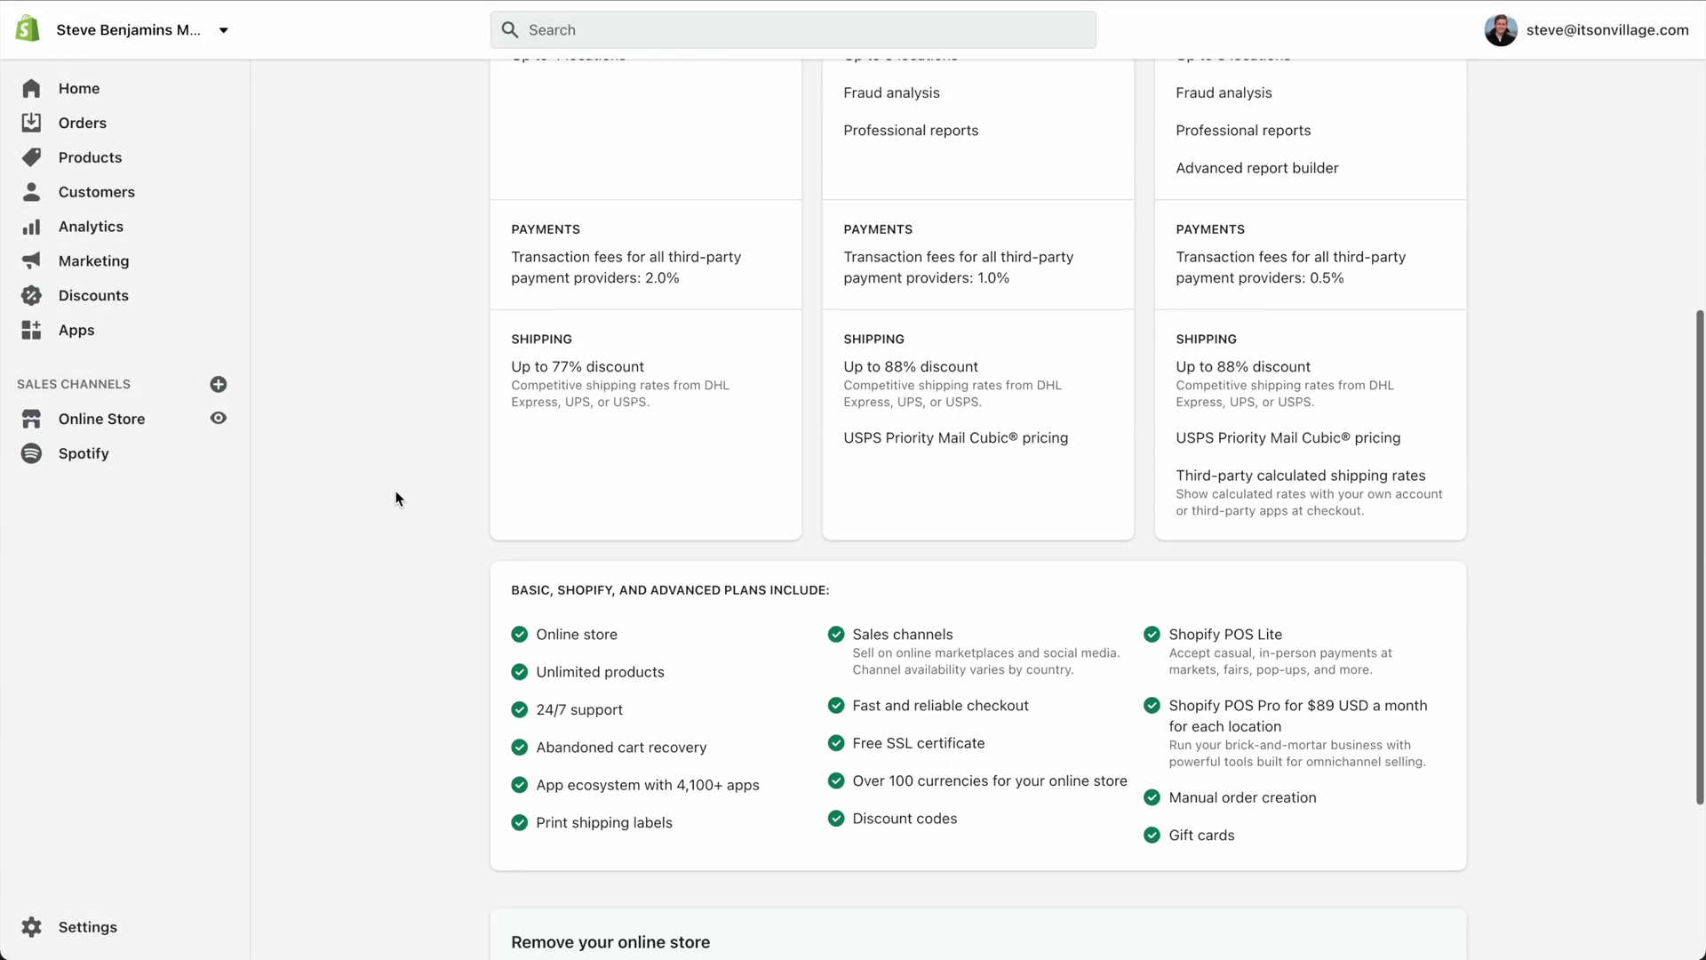
scroll(396, 490, down, 3)
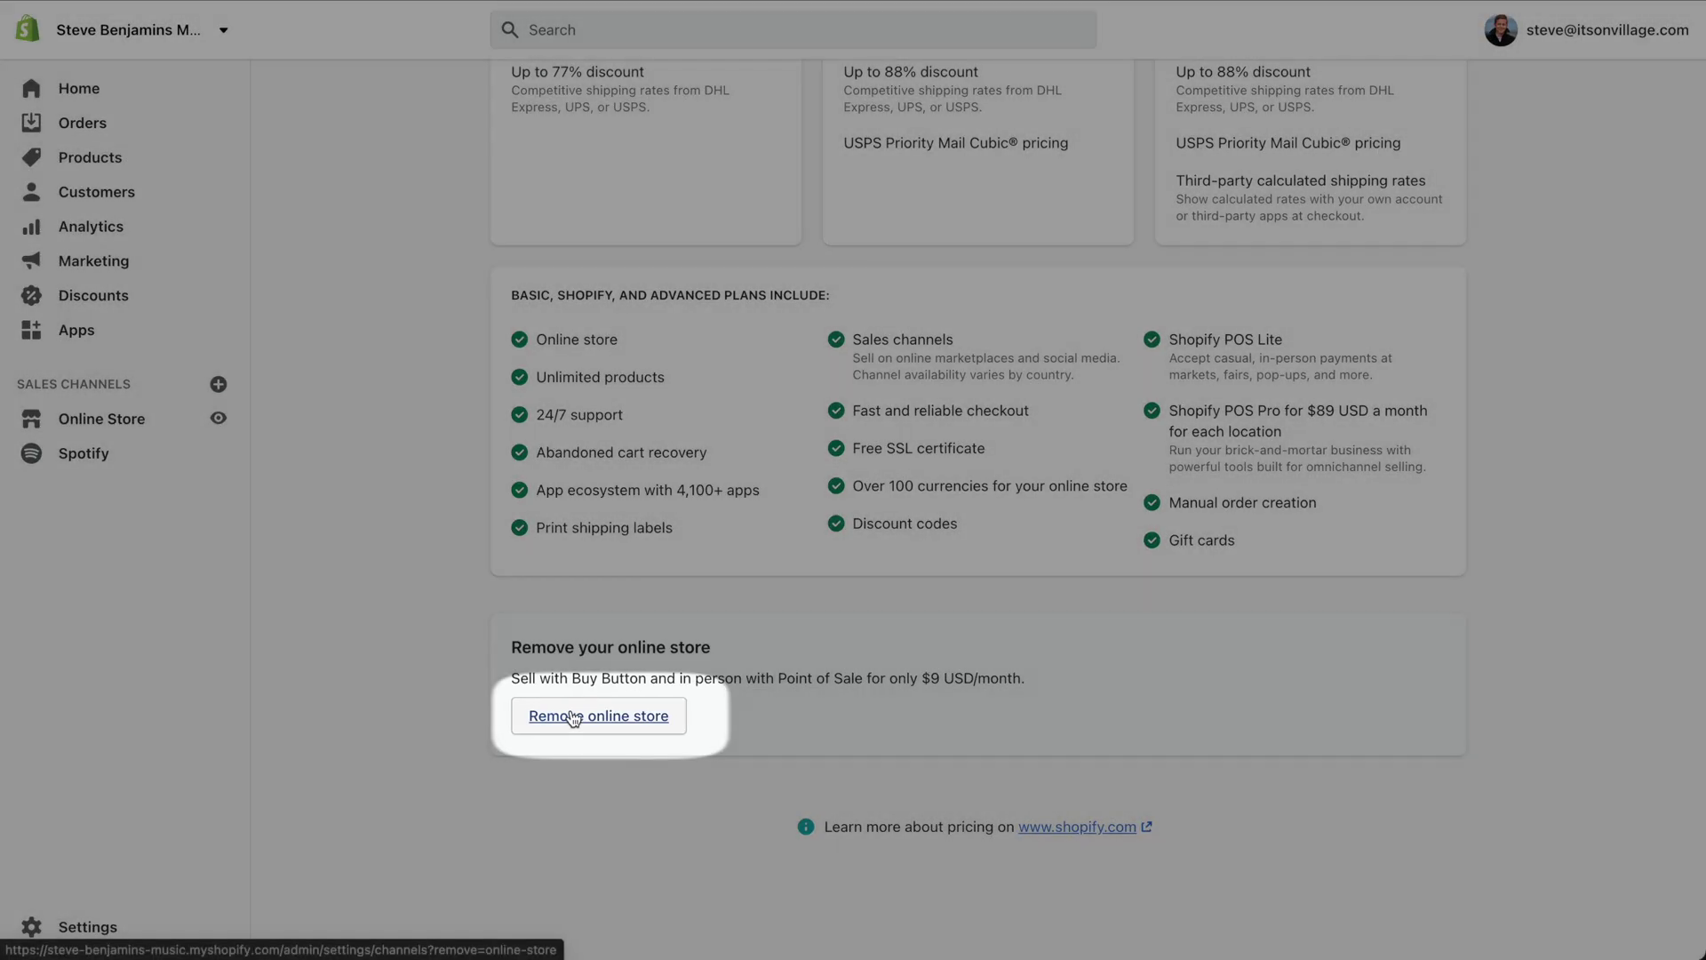
click(571, 711)
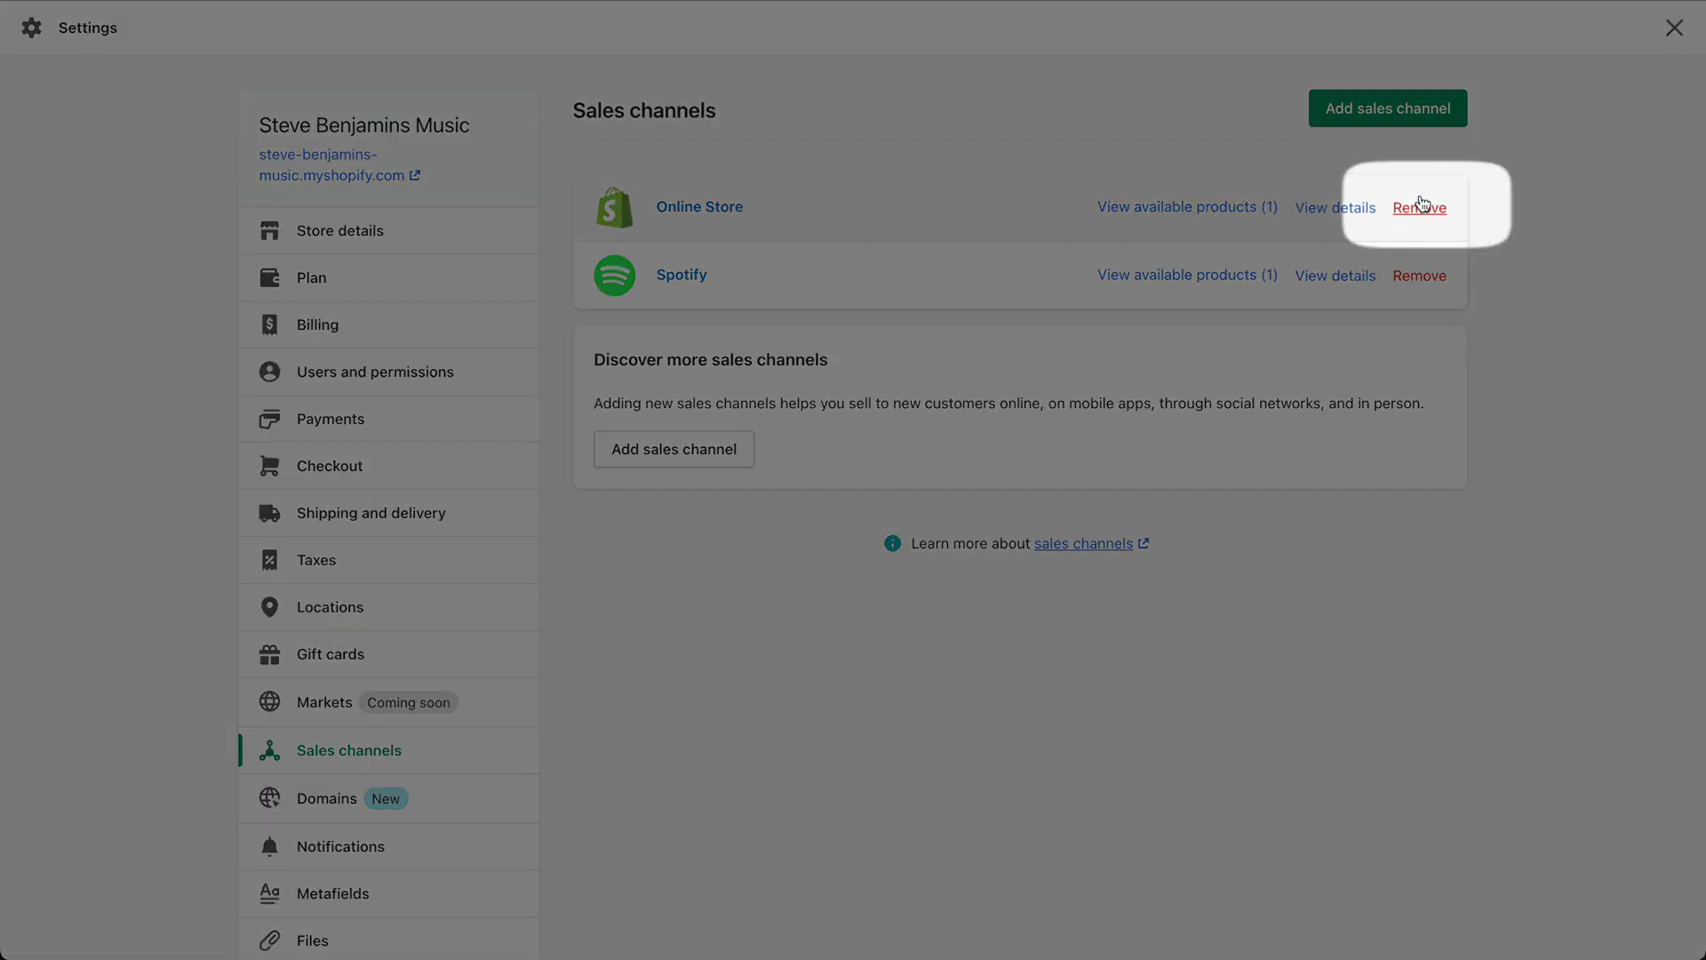
click(1420, 206)
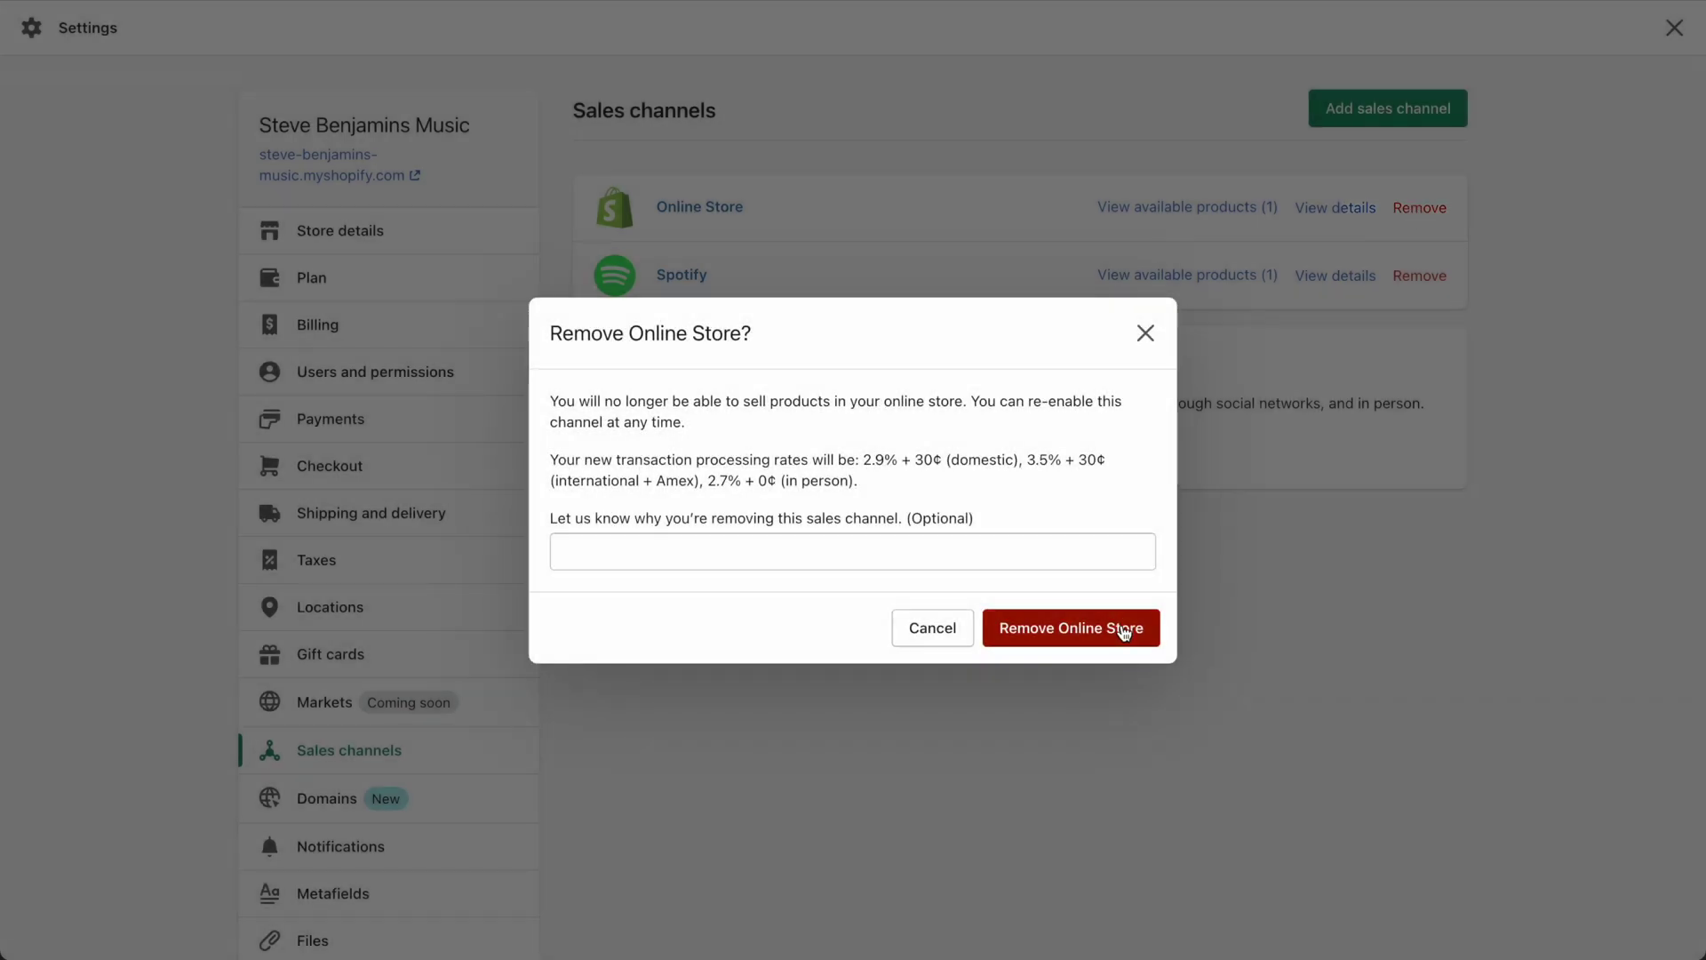
click(1124, 630)
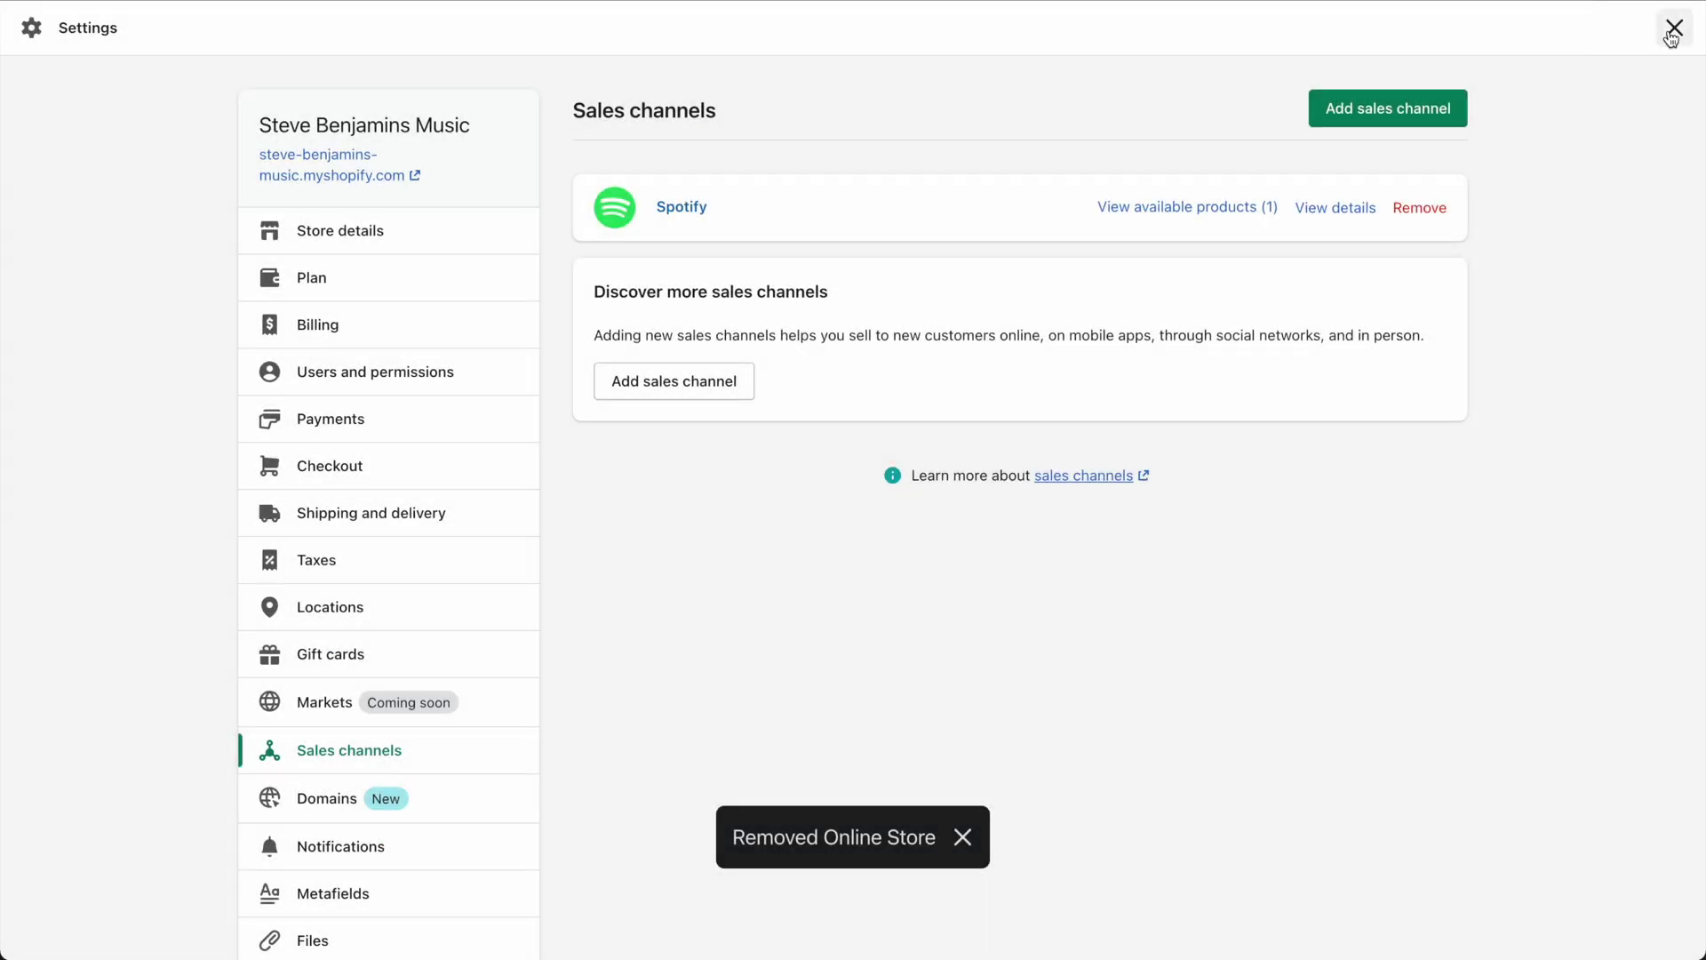
click(1674, 27)
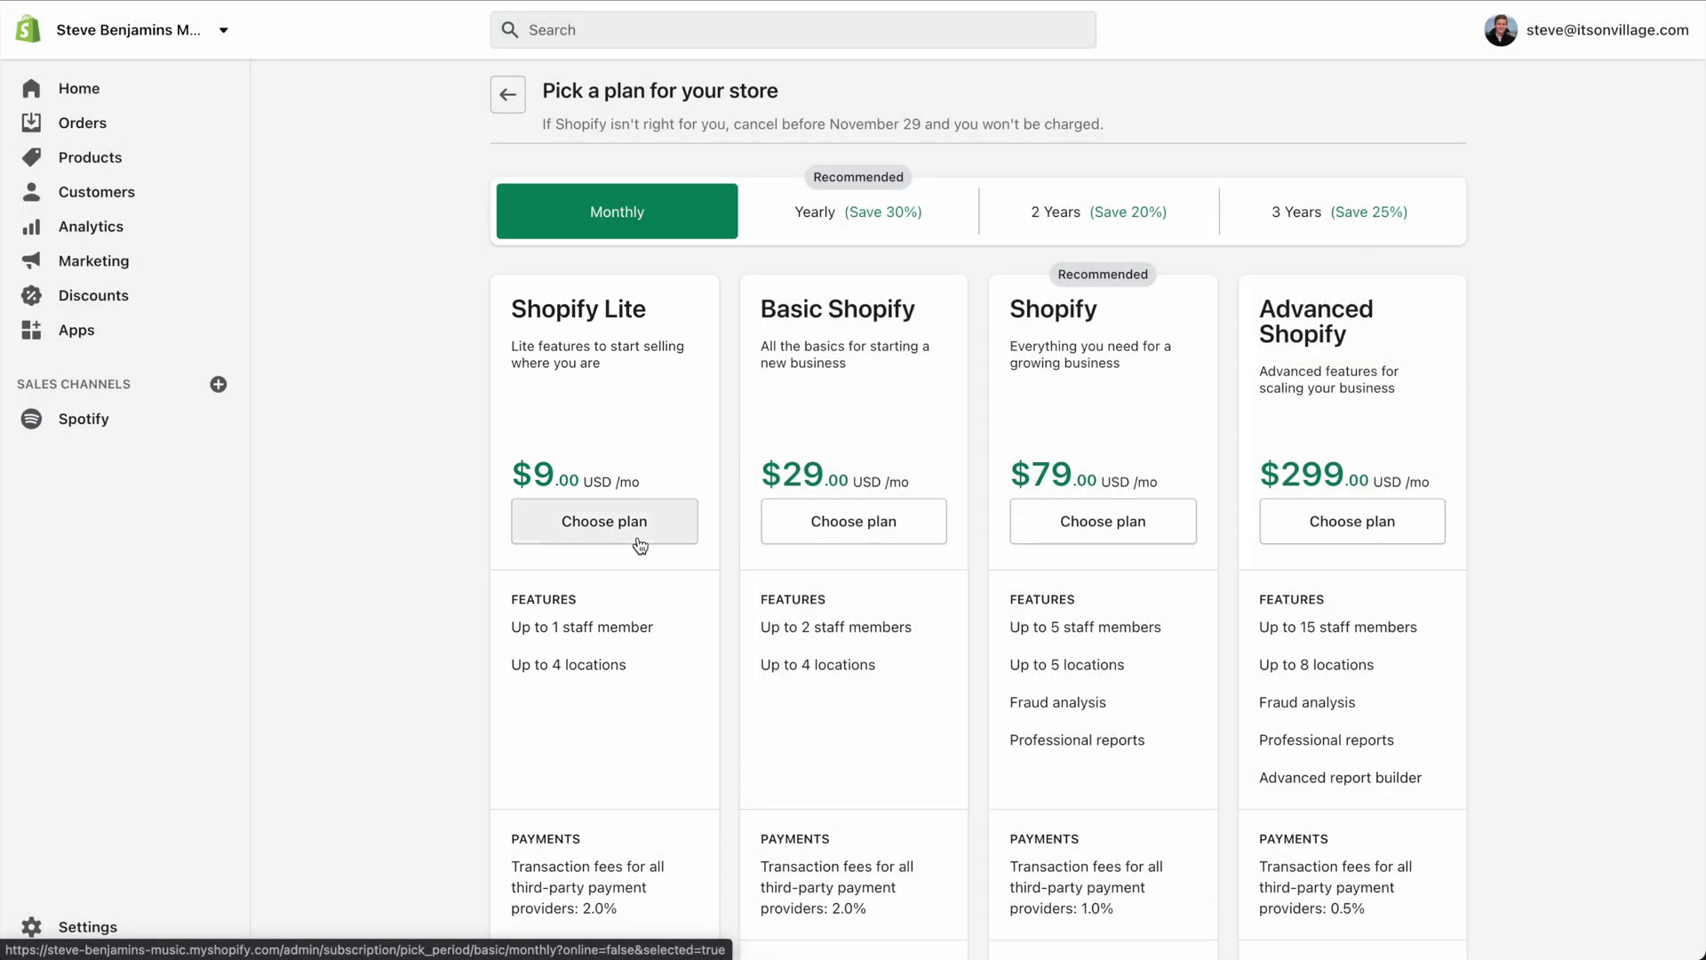
Choose the $9 monthly Shopify Lite plan and open the Add credit card form.
click(640, 542)
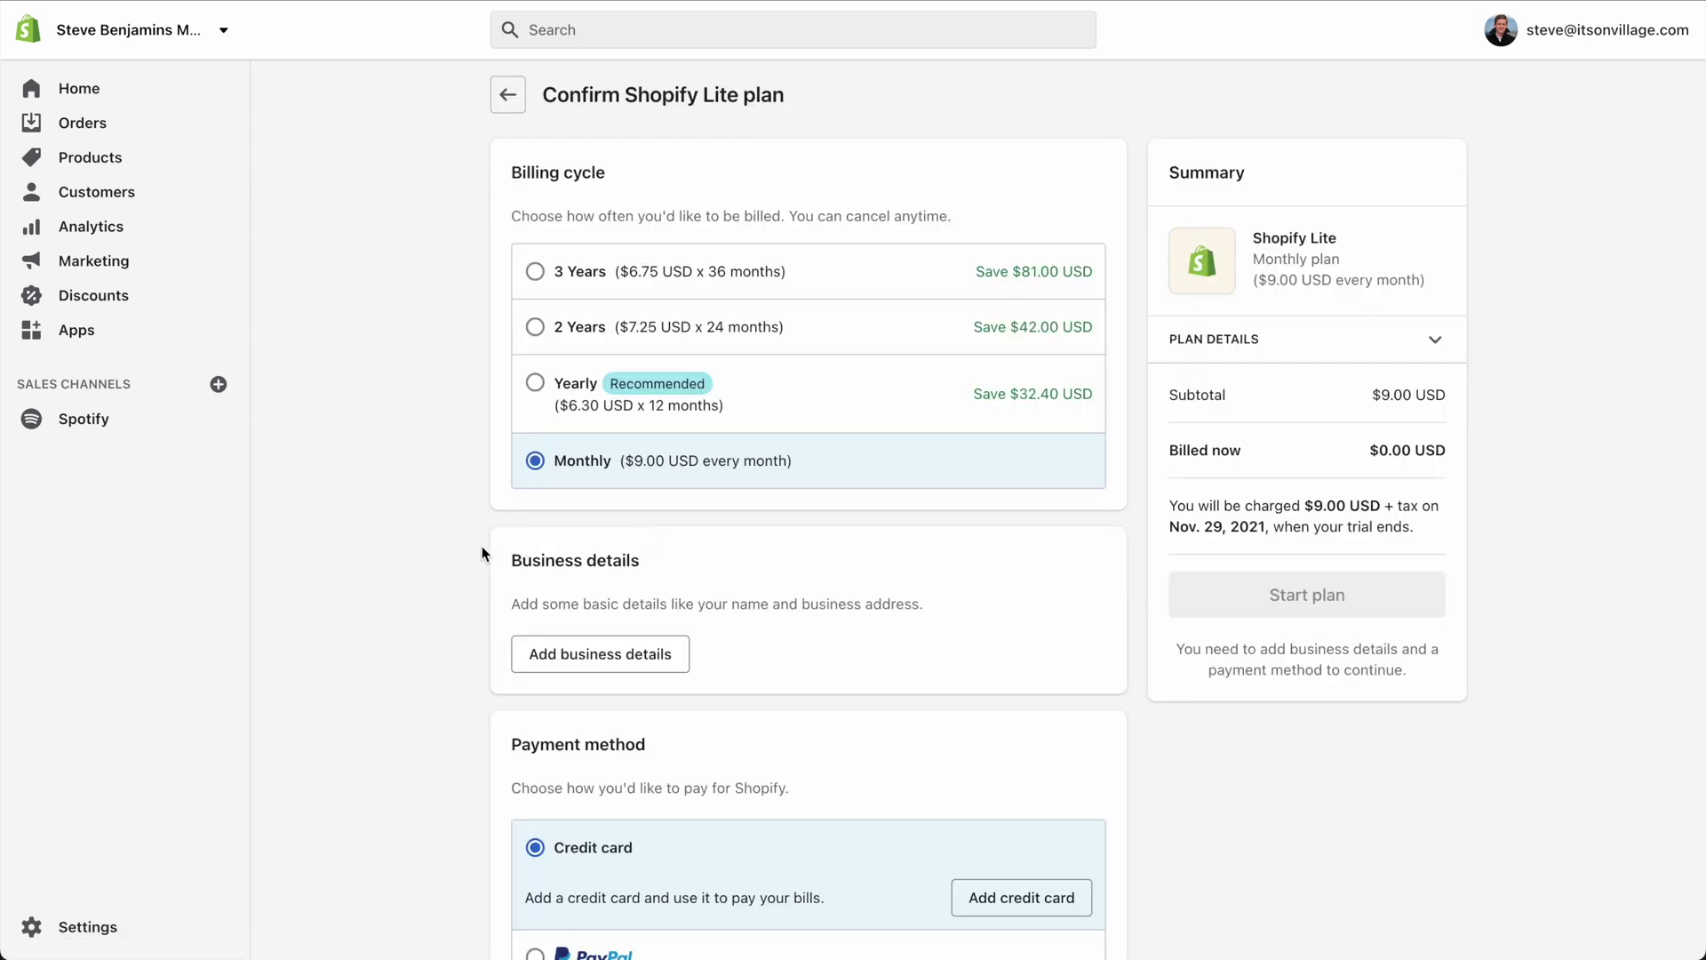
scroll(482, 545, down, 2)
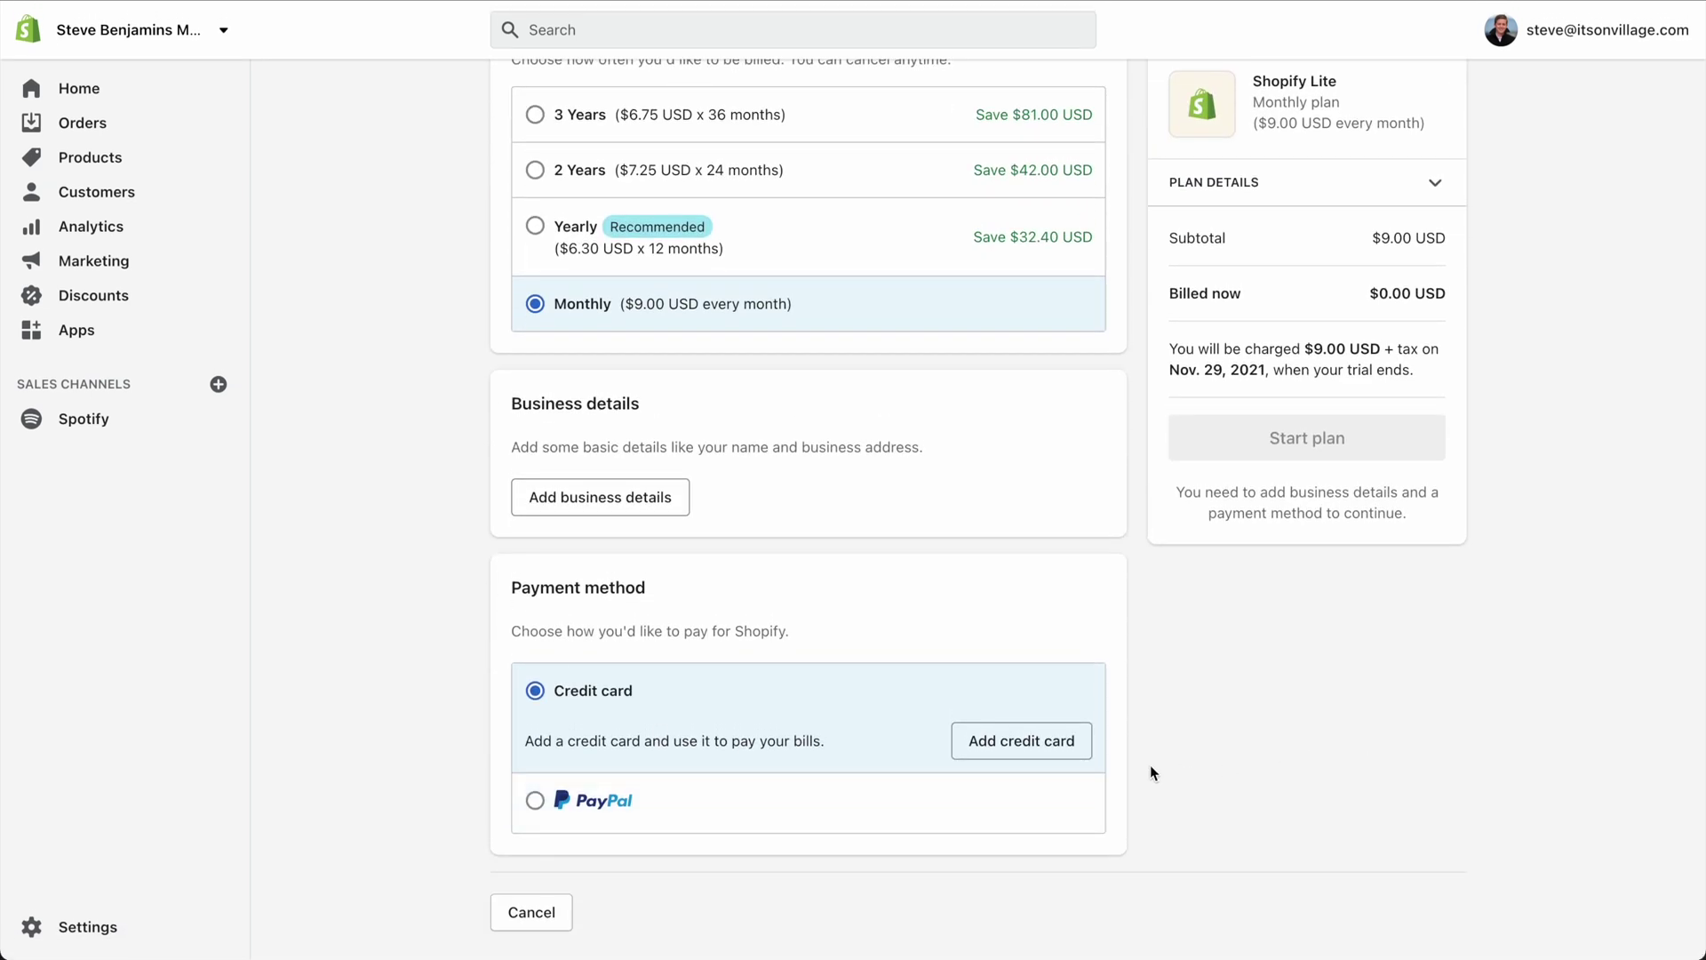
click(1055, 754)
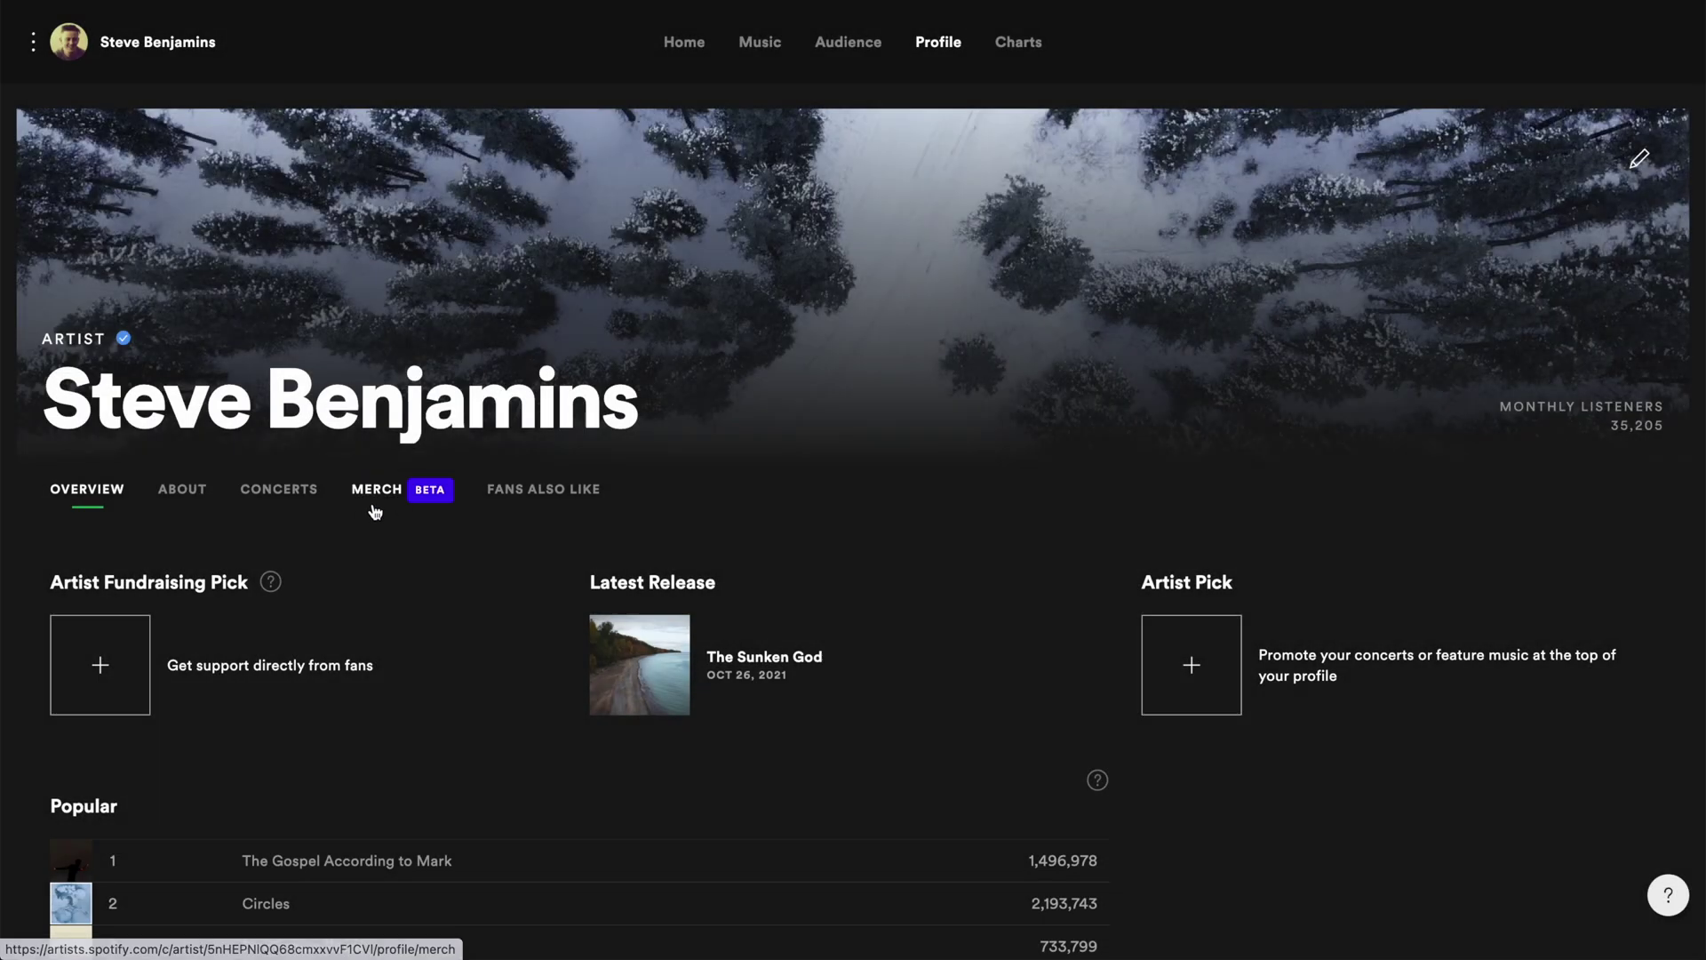
Add Volume 1: Vinyl to the Spotify shop from the profile's MERCH tab.
click(374, 509)
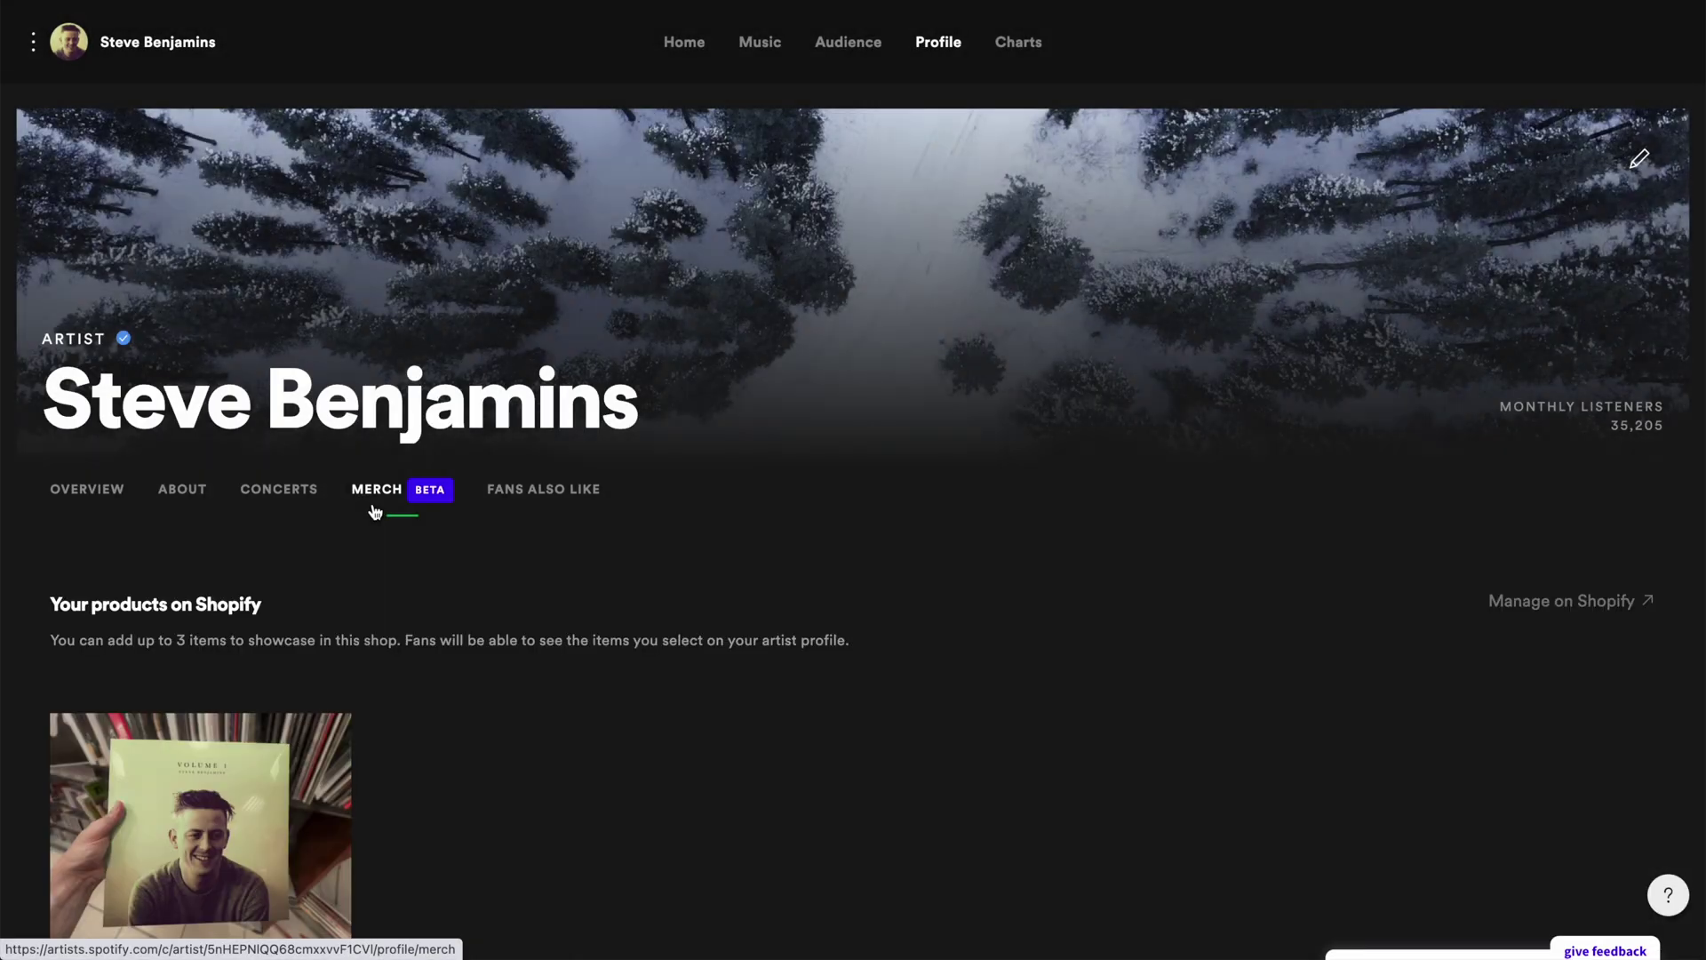
scroll(1055, 435, down, 4)
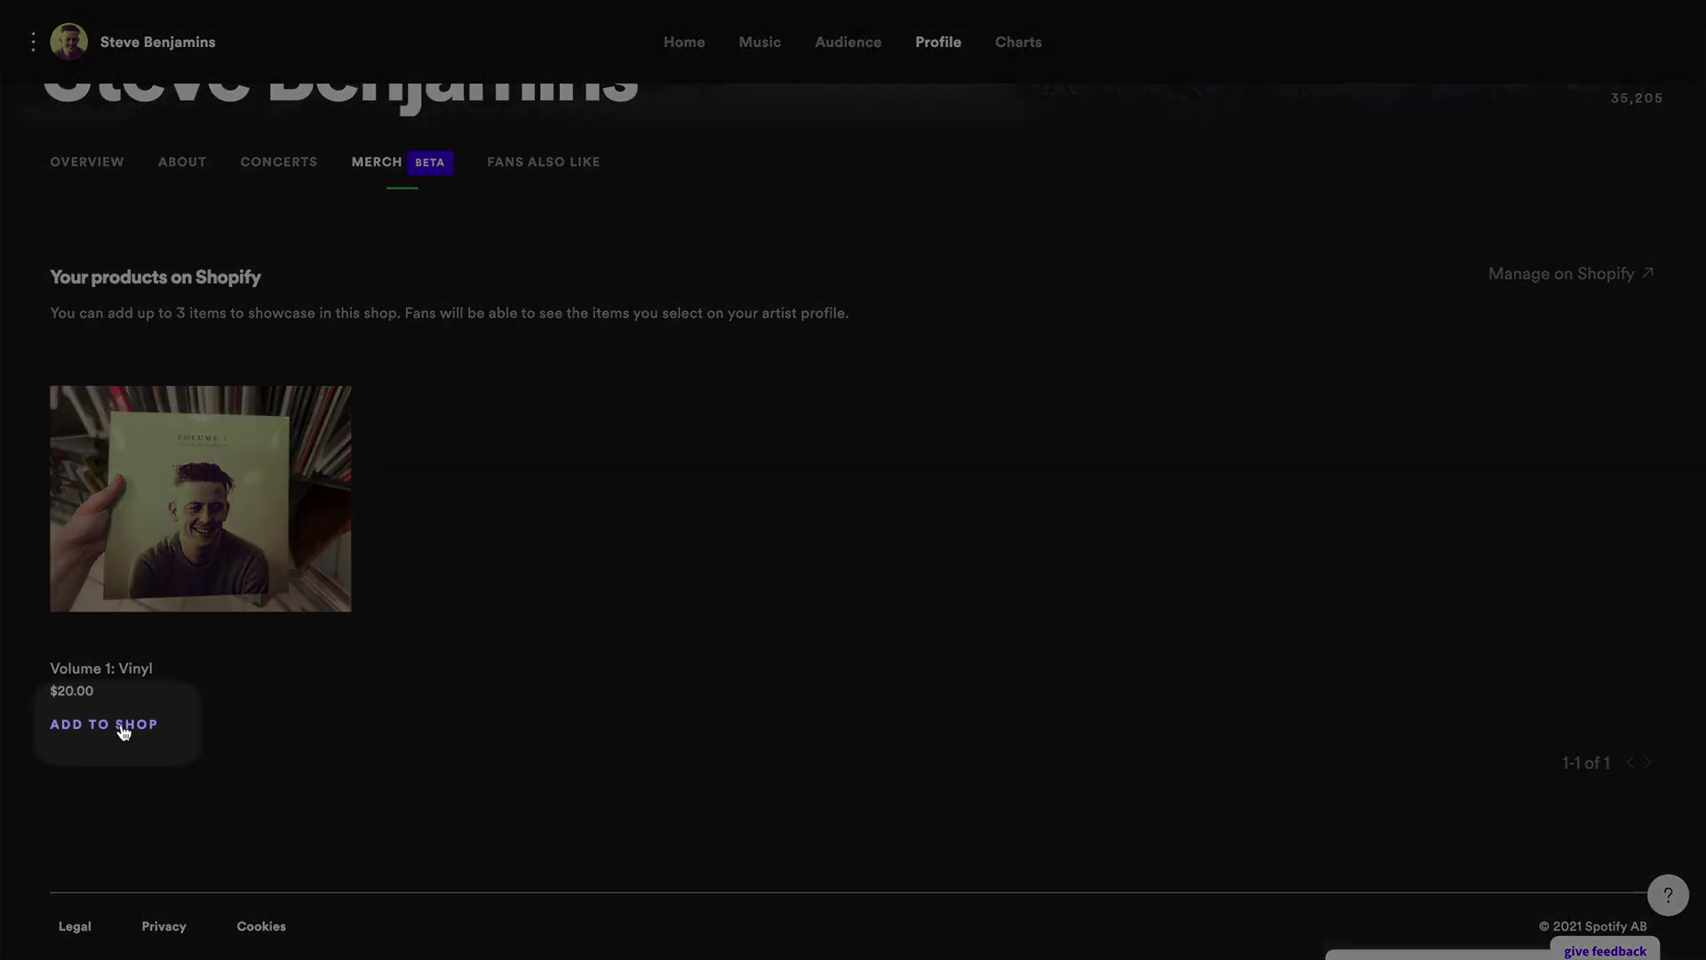
click(124, 725)
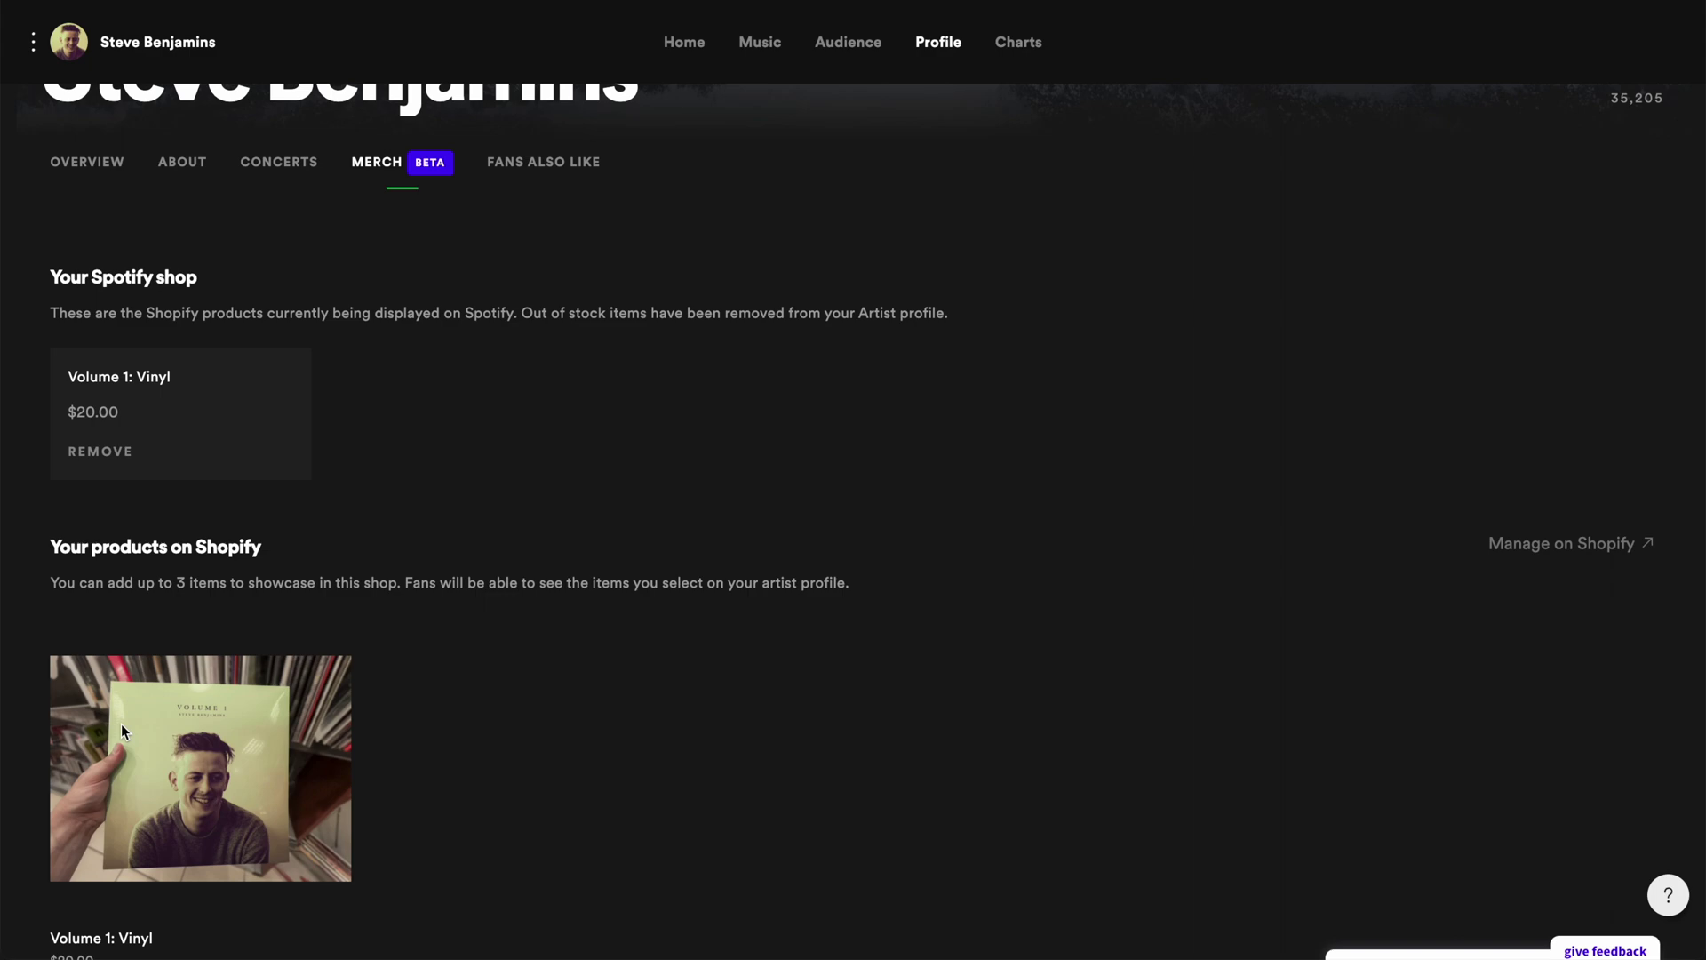
key(super+Tab)
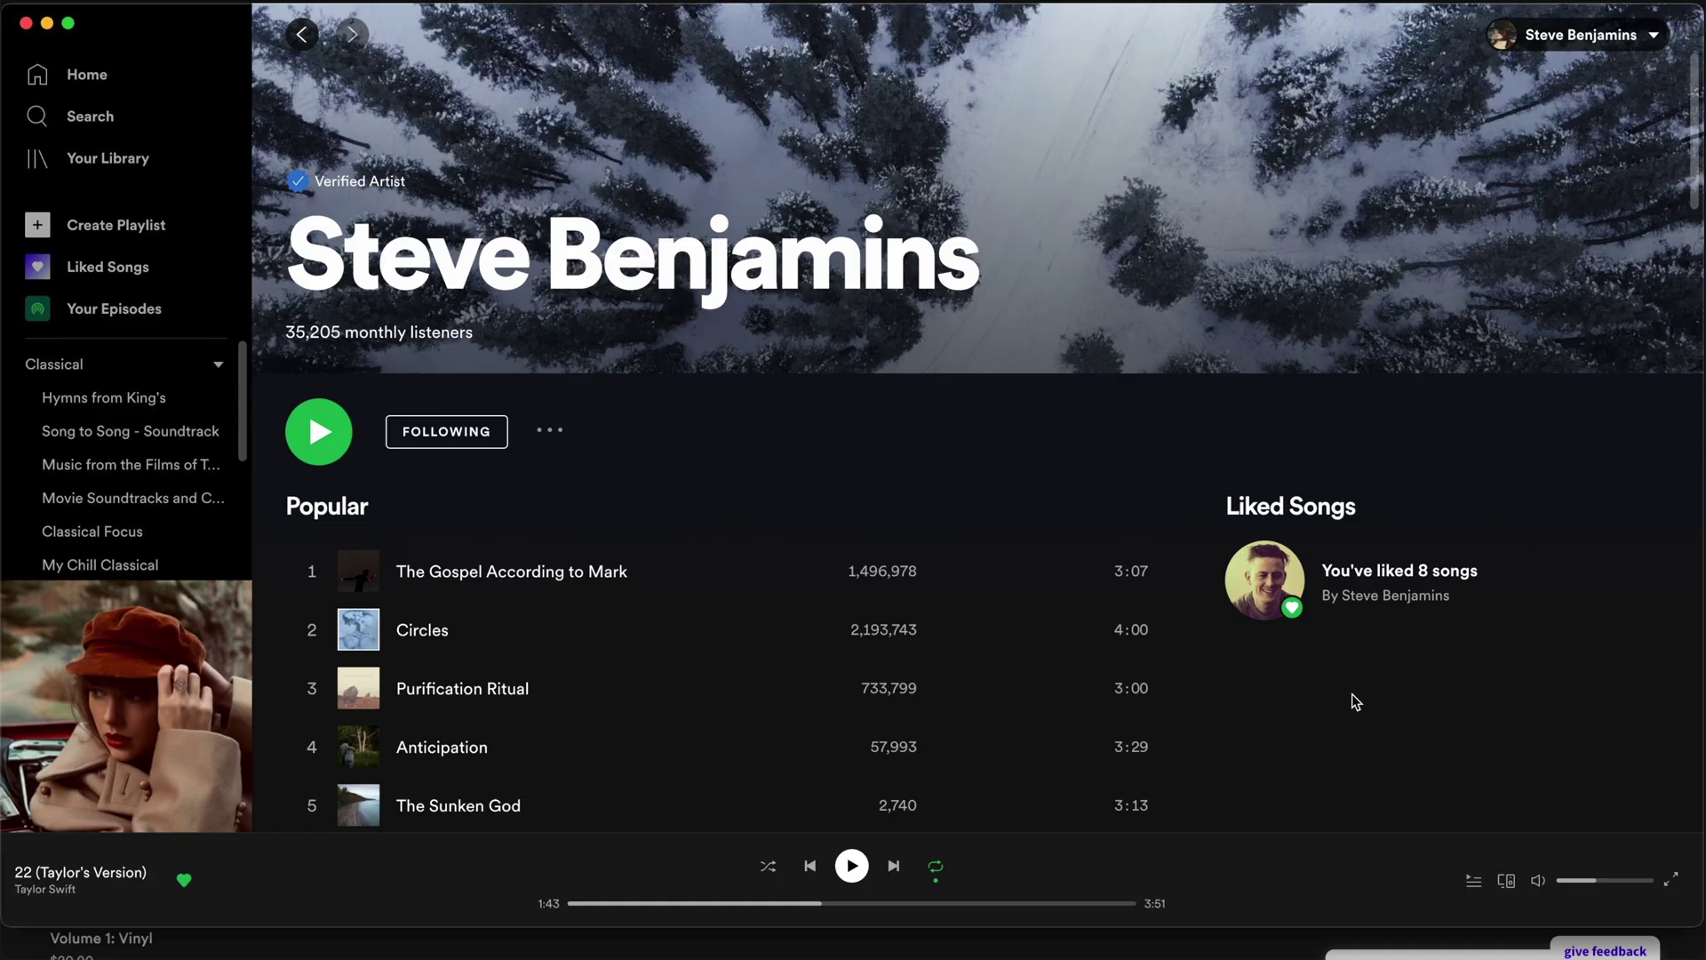
Scroll to the artist page's Offers and open the CA$20.00 Volume 1: Vinyl offer.
scroll(1355, 702, down, 20)
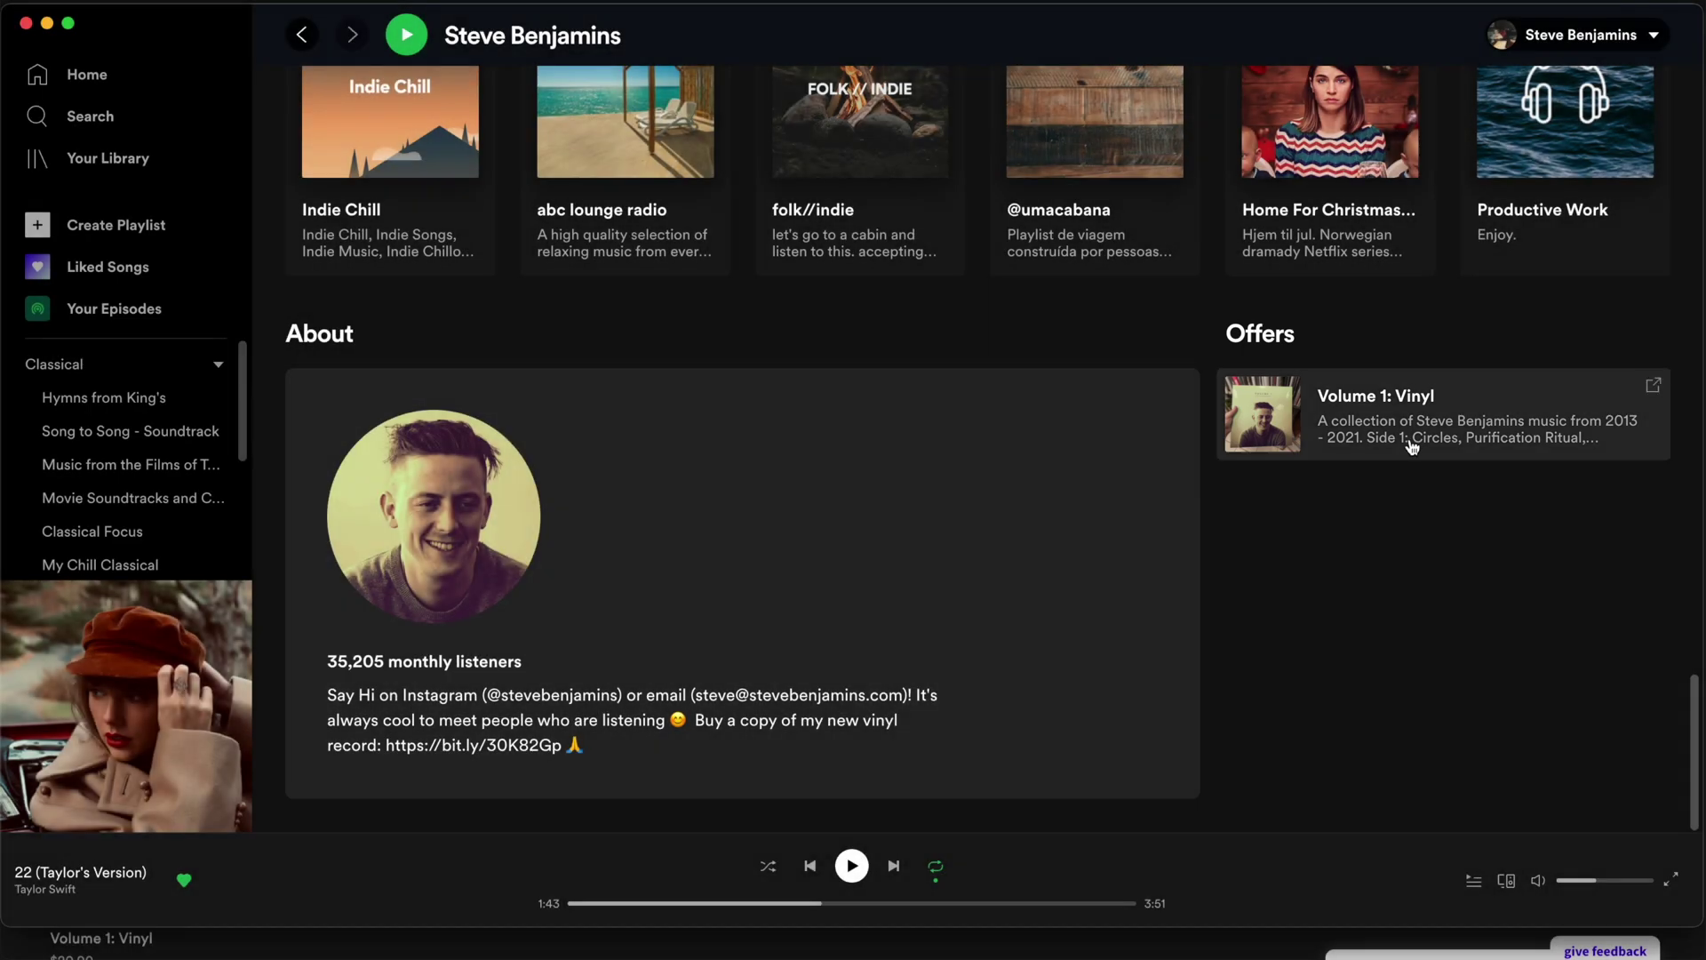
click(1411, 446)
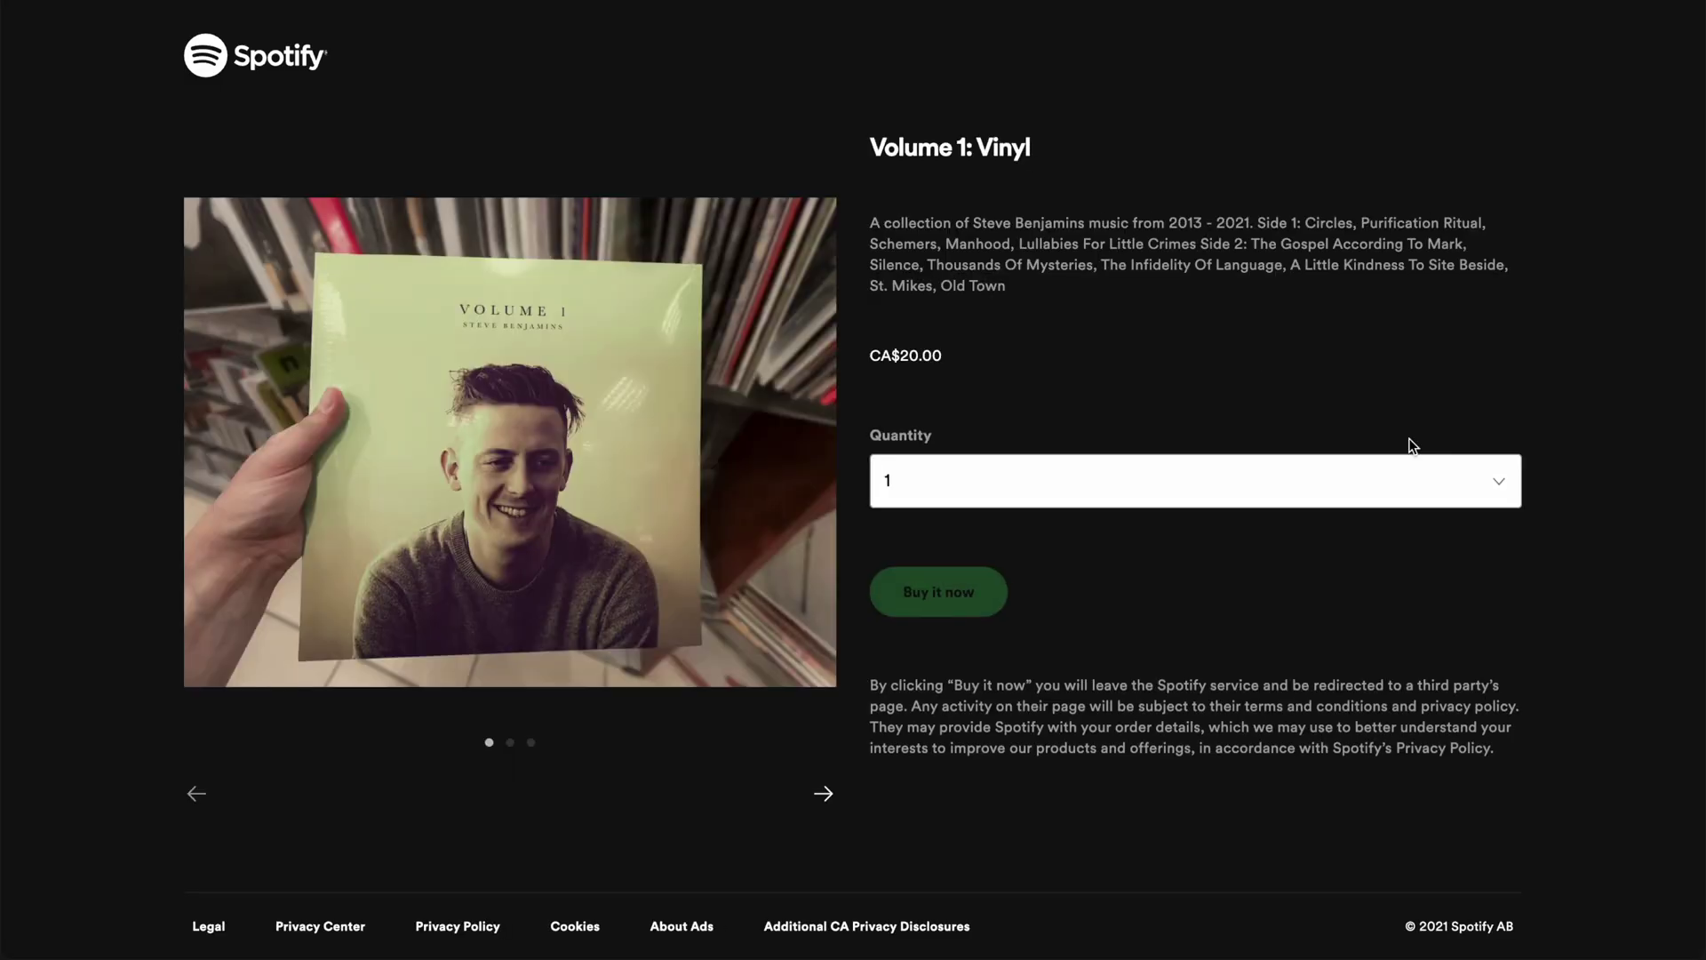